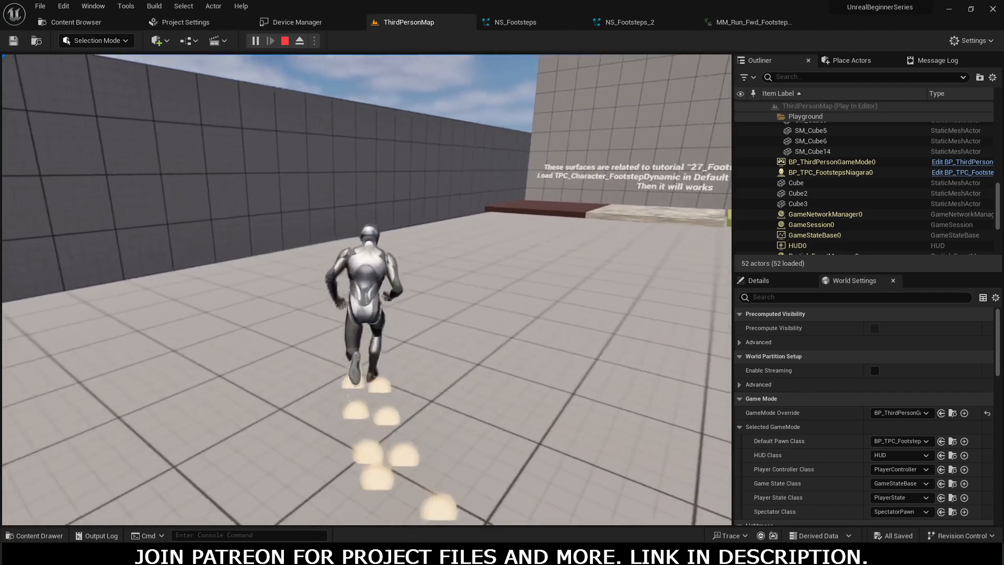
Step: Run the character around the level to preview the glowing footstep particles, and end the play session
{"action": "key", "text": "w"}
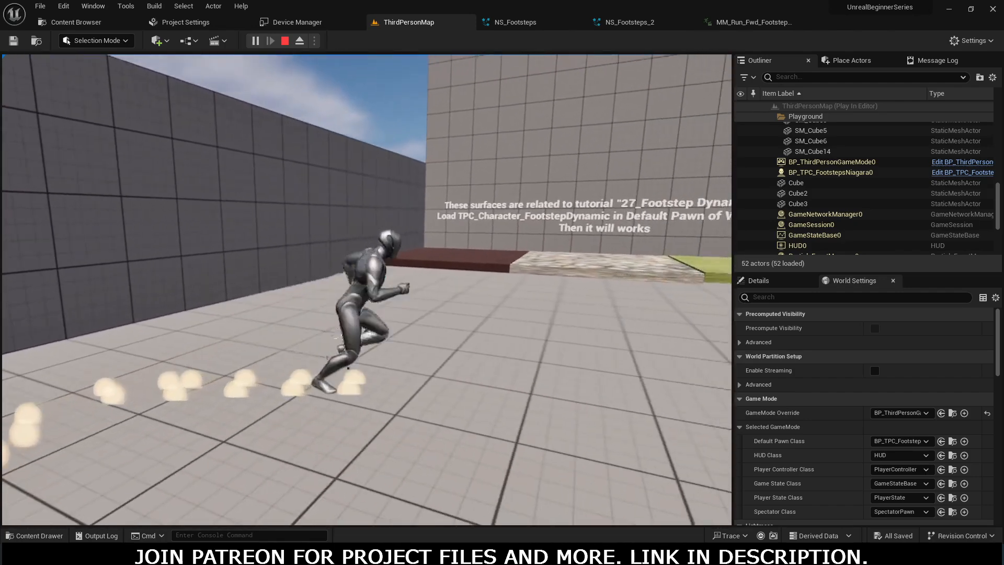
{"action": "key", "text": "w"}
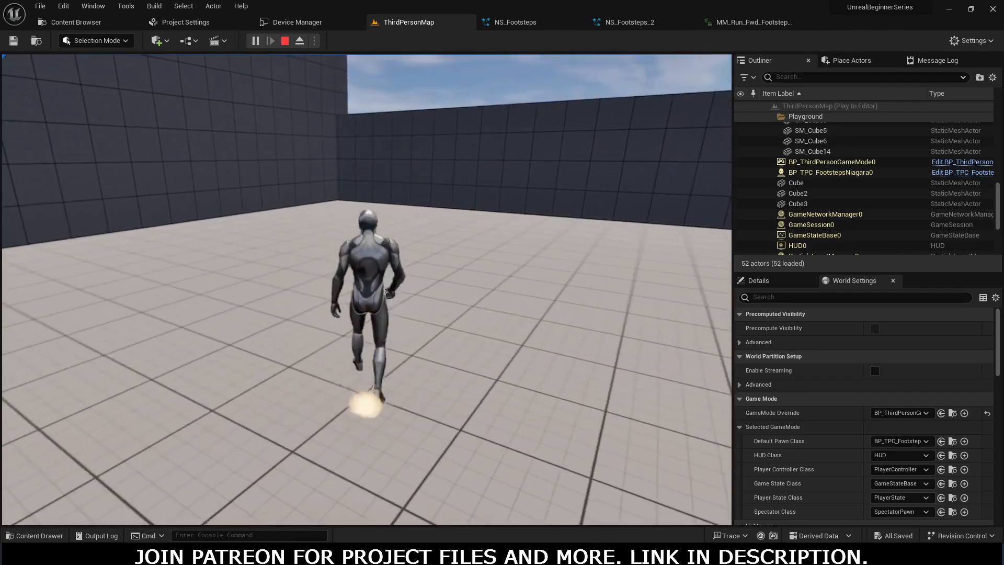
{"action": "key", "text": "w"}
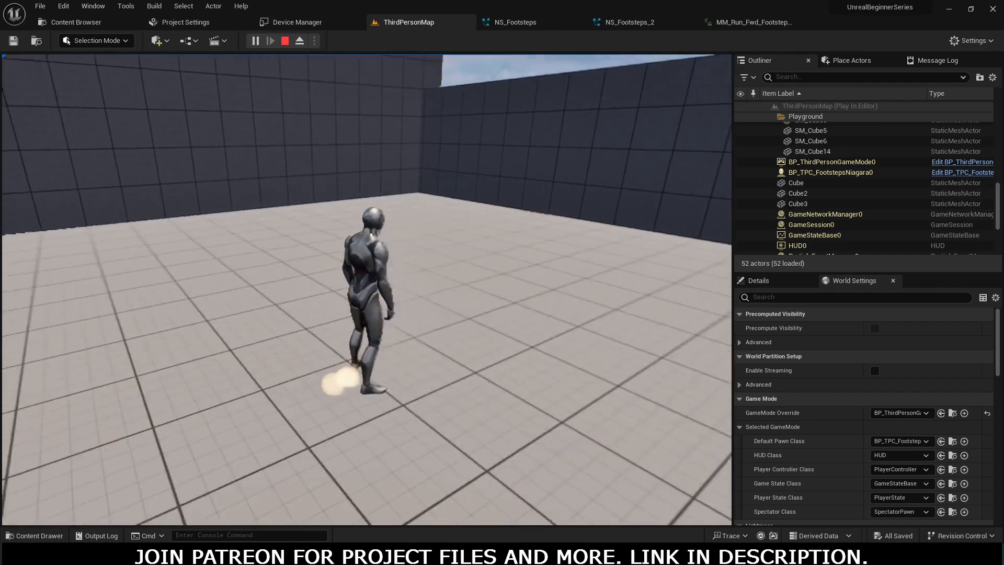
{"action": "key", "text": "w"}
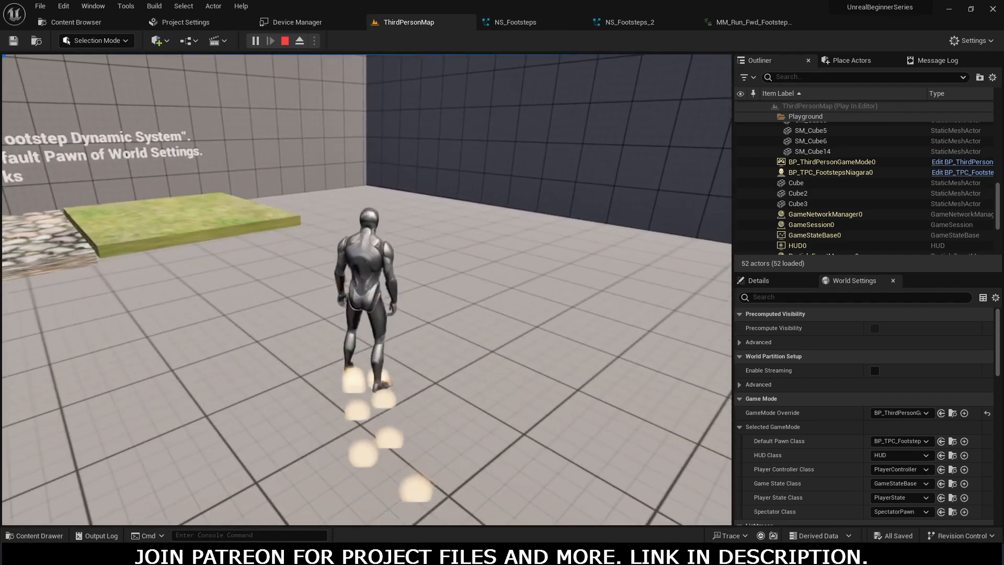
{"action": "key", "text": "w"}
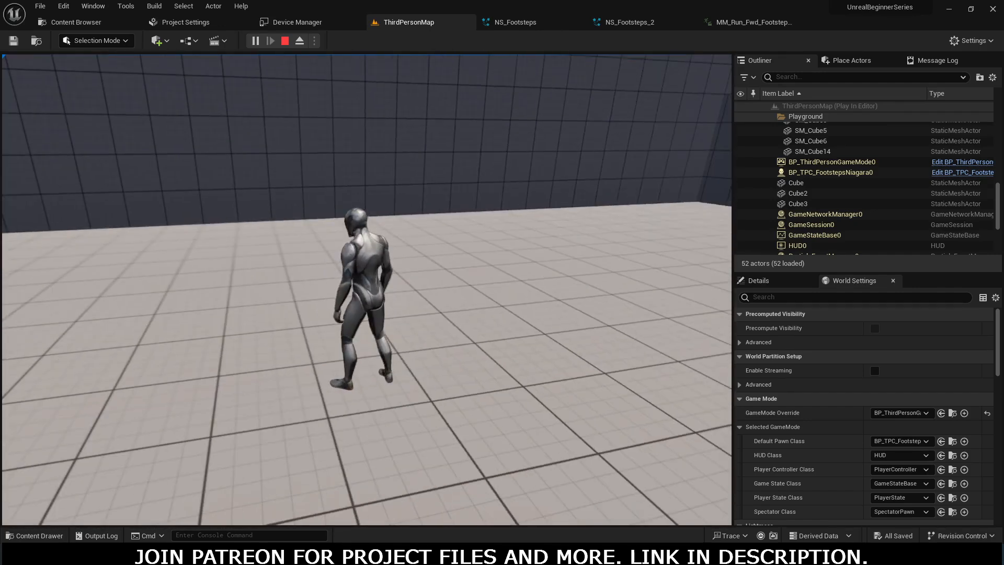
{"action": "key", "text": "Escape"}
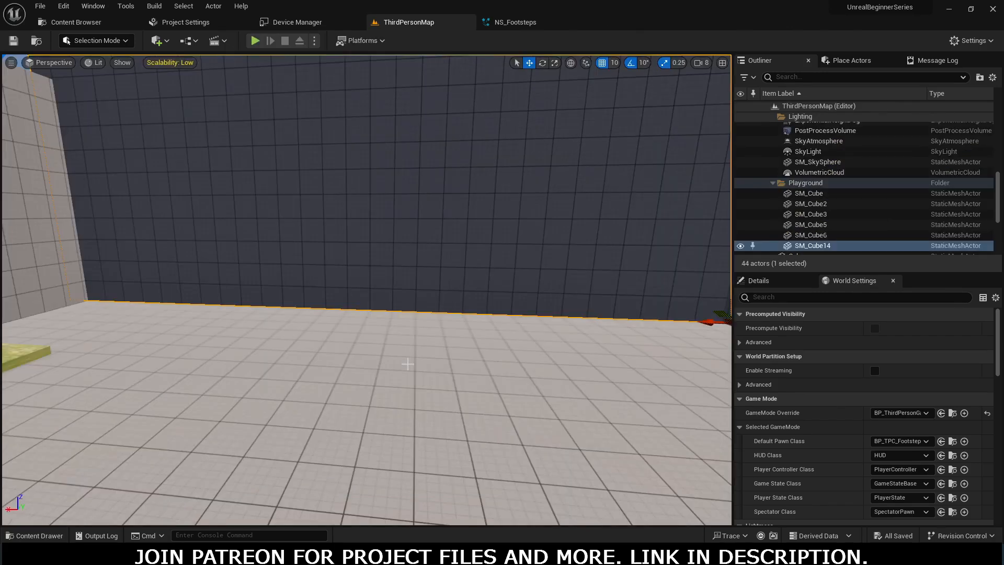
Step: Play the level and run the character across the floor to check its footsteps, and end the play session
{"action": "key", "text": "ctrl+space"}
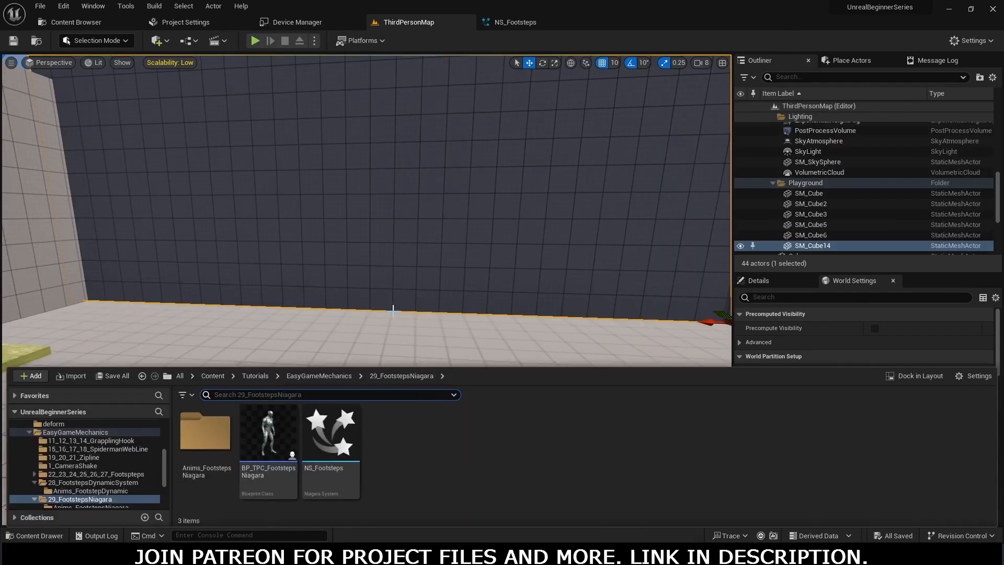
{"action": "key", "text": "ctrl+space"}
{"action": "key", "text": "alt+p"}
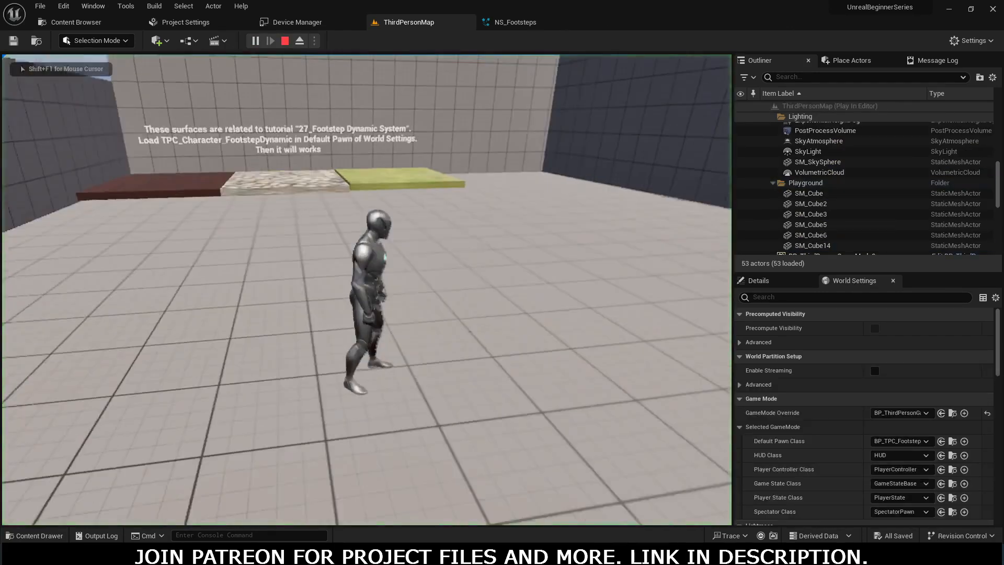
{"action": "key", "text": "w"}
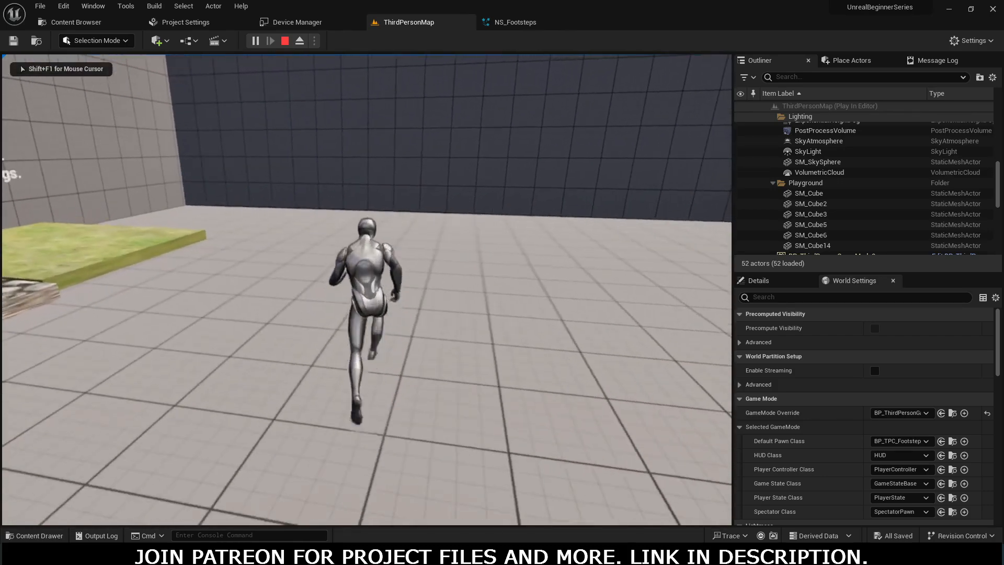
{"action": "key", "text": "d"}
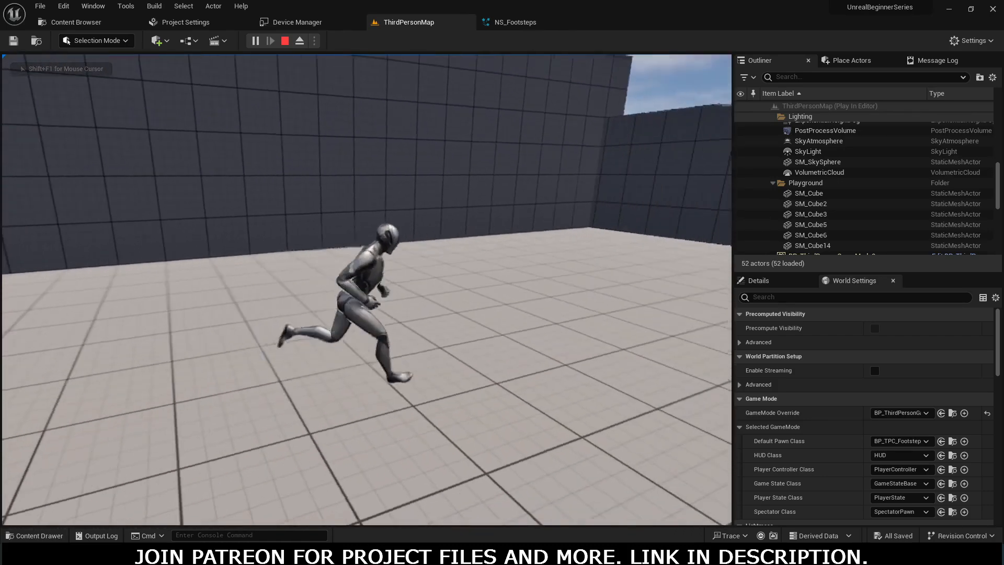
{"action": "key", "text": "w"}
{"action": "key", "text": "w"}
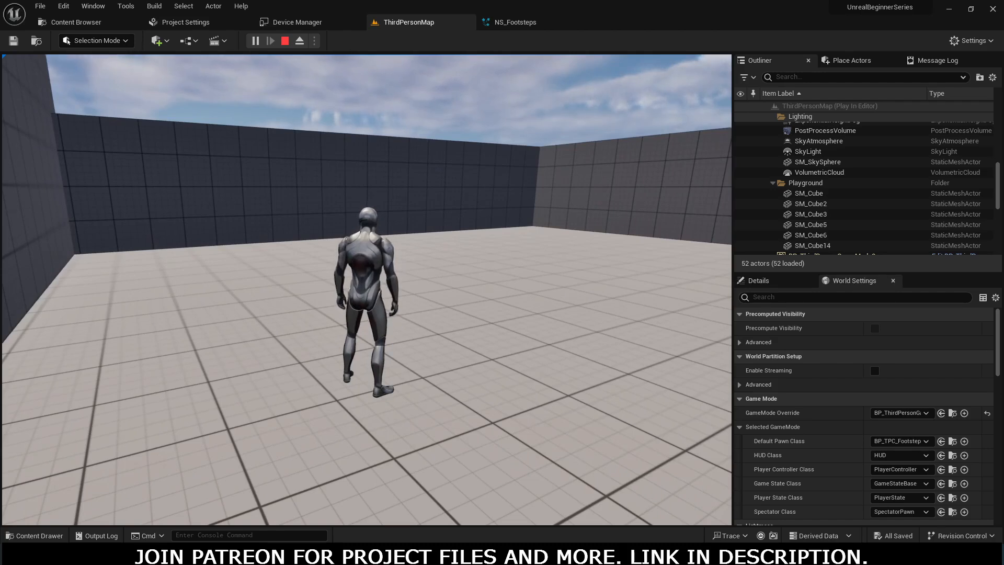
{"action": "key", "text": "w"}
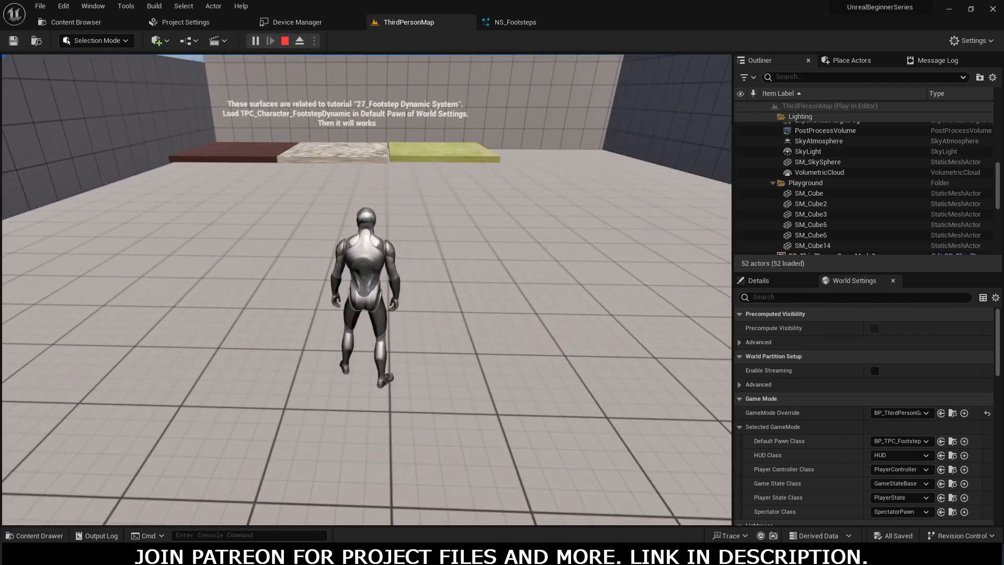
{"action": "key", "text": "Escape"}
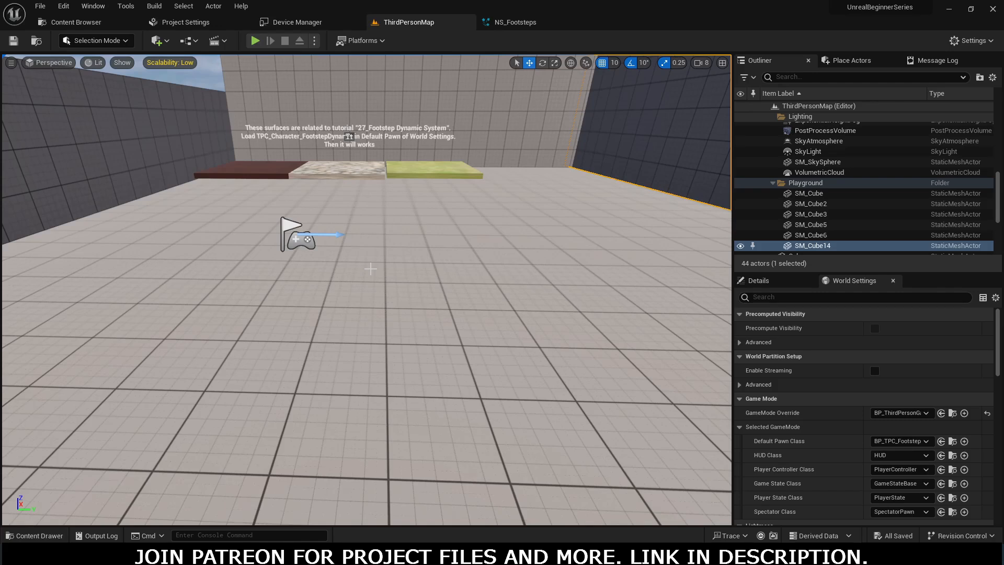
Step: Look through the animation assets in the Anims_FootstepsNiagara folder and return to the 29_FootstepsNiagara folder
{"action": "key", "text": "ctrl+space"}
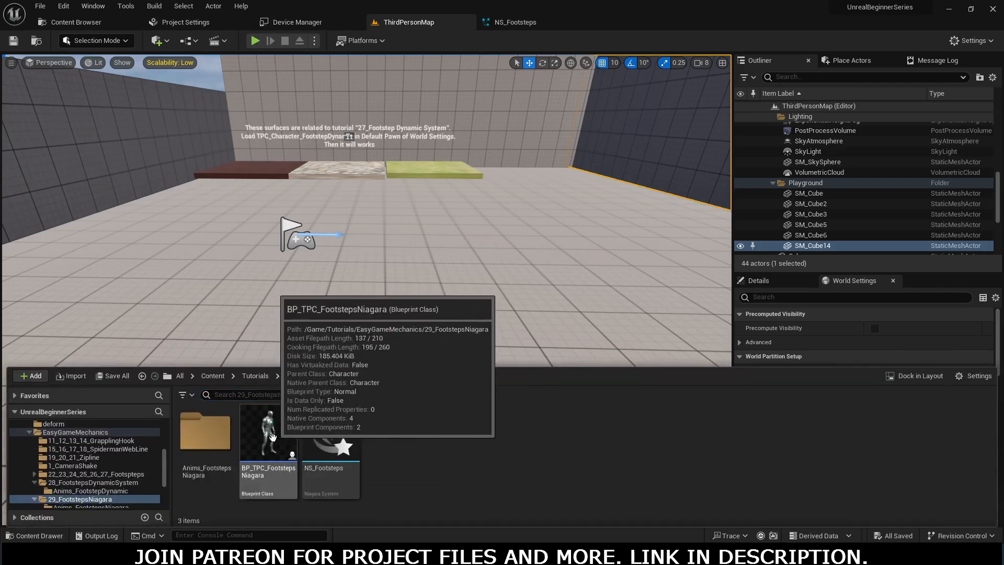
{"action": "double_click", "coordinate": [219, 456]}
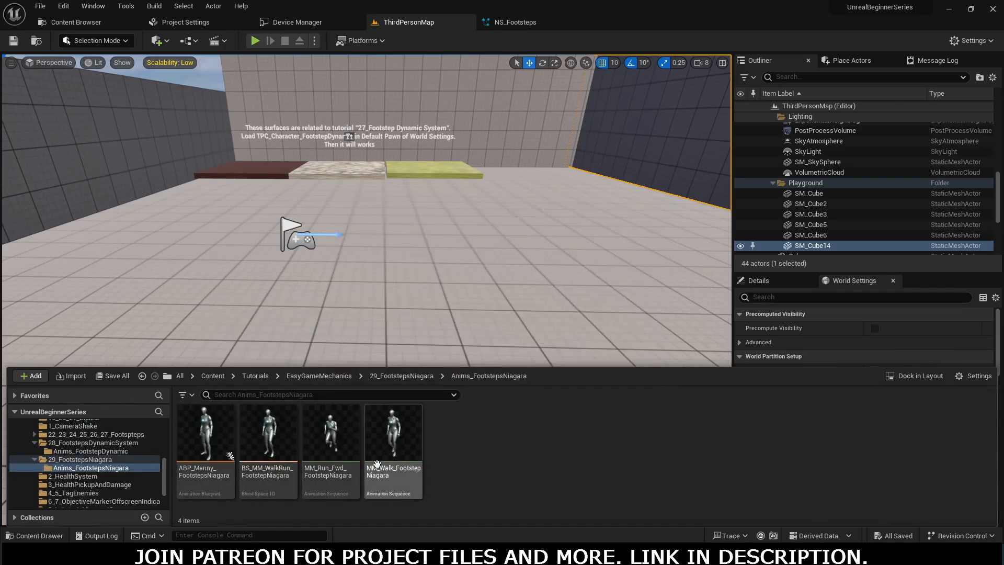
{"action": "left_click", "coordinate": [400, 377]}
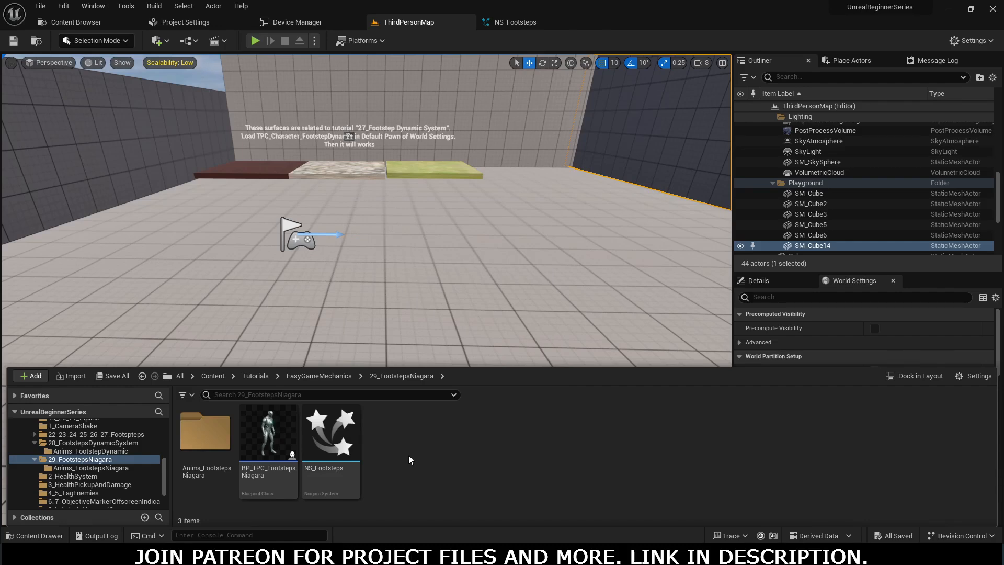
{"action": "right_click", "coordinate": [408, 456]}
{"action": "mouse_move", "coordinate": [417, 424]}
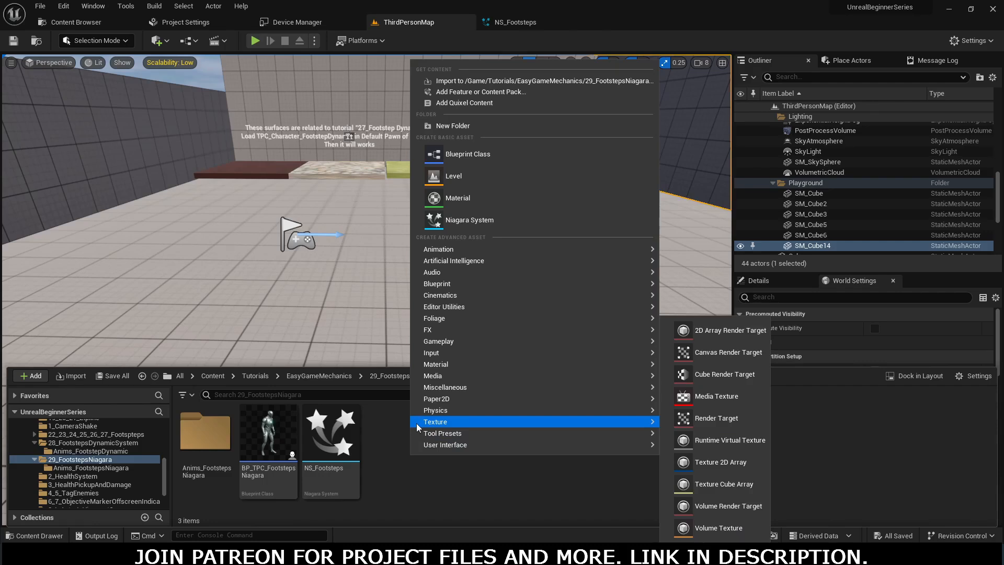
{"action": "left_click", "coordinate": [482, 221]}
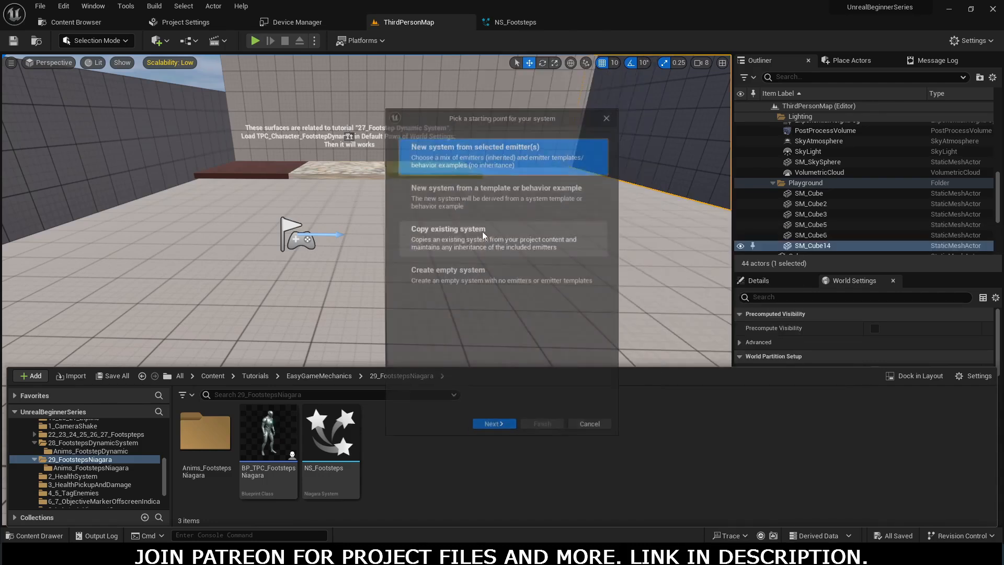
{"action": "left_click", "coordinate": [591, 427]}
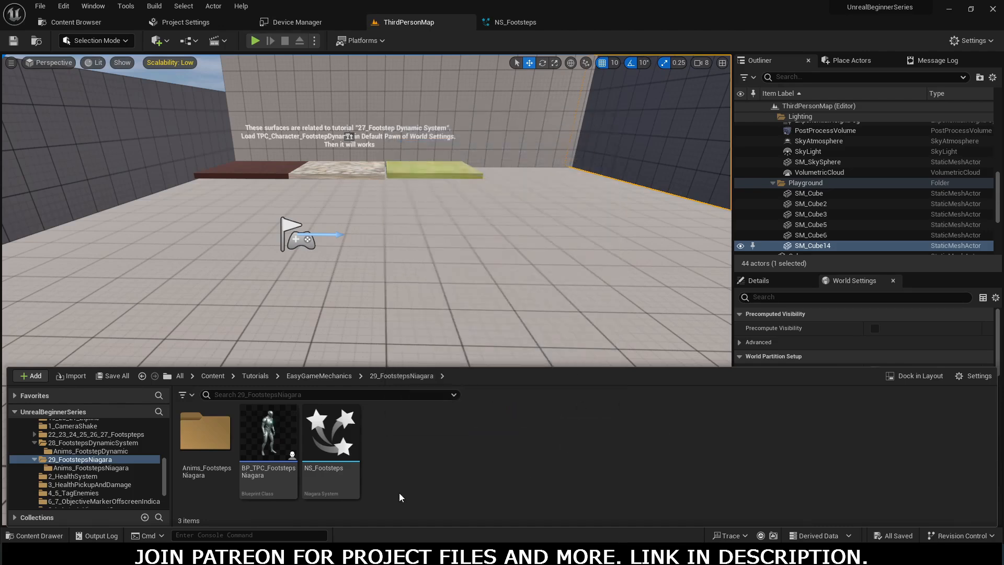
Step: Create a Niagara system from the Empty emitter template in the 29_FootstepsNiagara folder and name it NS_Footsteps_2
{"action": "right_click", "coordinate": [399, 493]}
{"action": "left_click", "coordinate": [468, 258]}
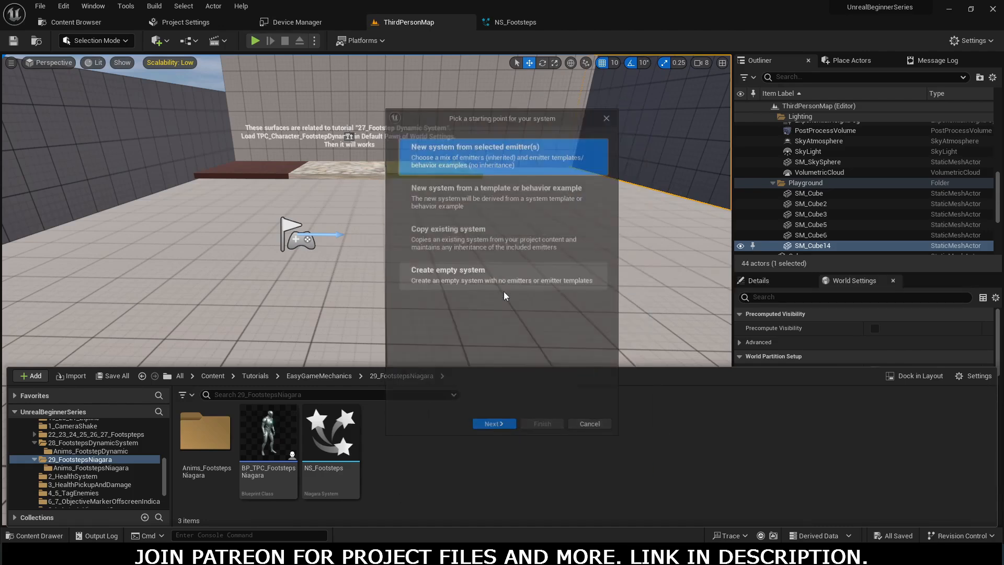
{"action": "left_click", "coordinate": [494, 427]}
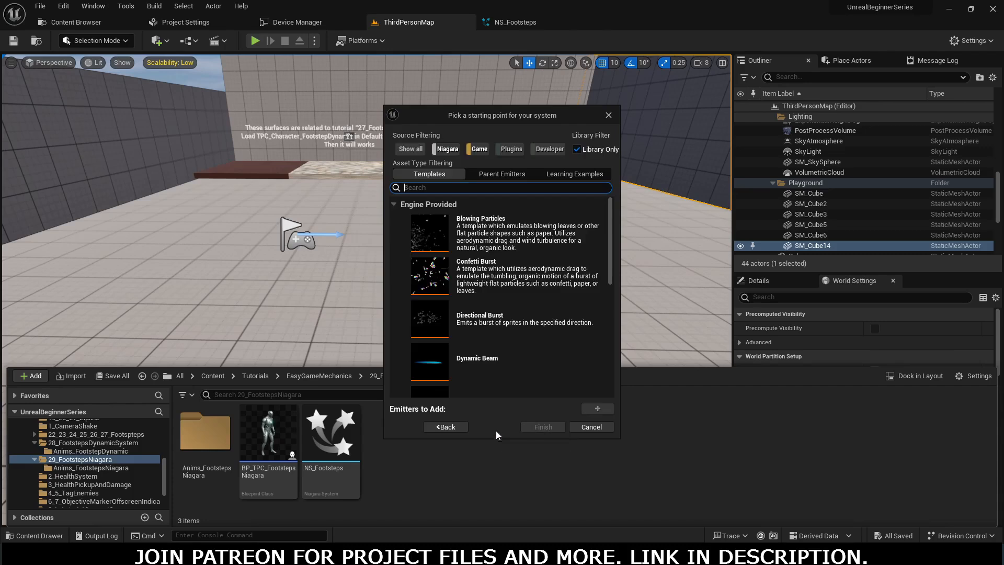
{"action": "scroll", "coordinate": [511, 305], "scroll_direction": "down", "scroll_amount": 2}
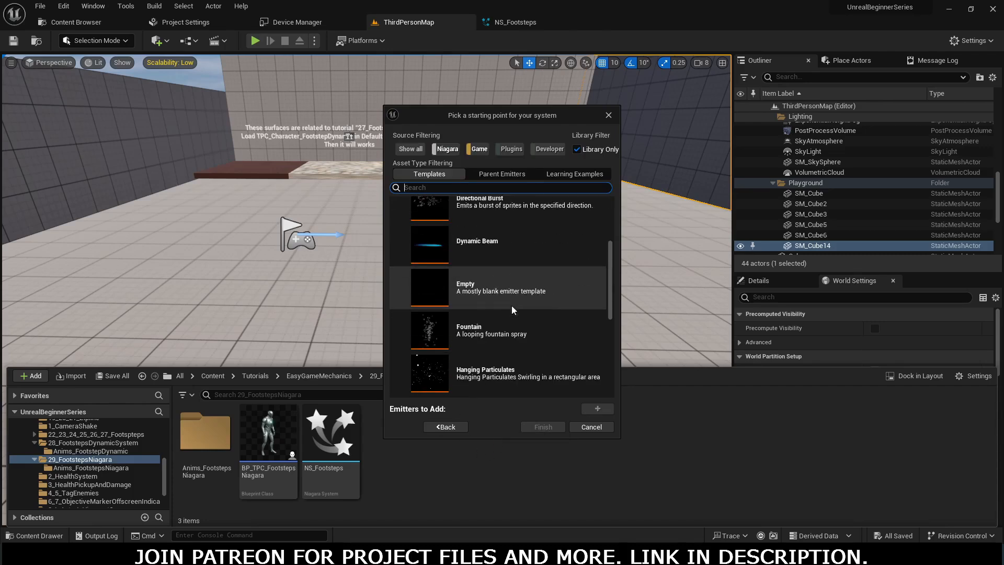
{"action": "left_click", "coordinate": [469, 289]}
{"action": "left_click", "coordinate": [597, 408]}
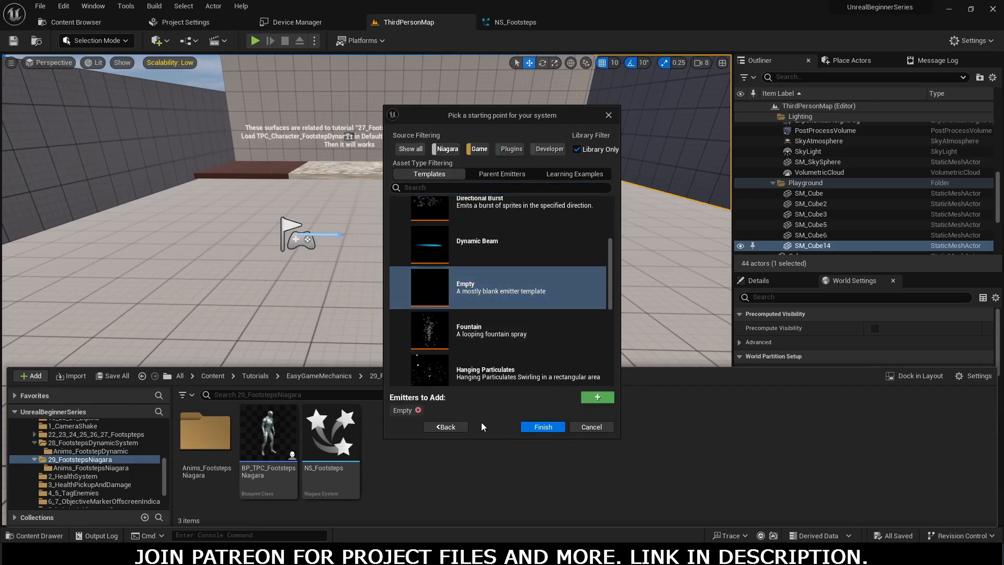
{"action": "left_click", "coordinate": [542, 426]}
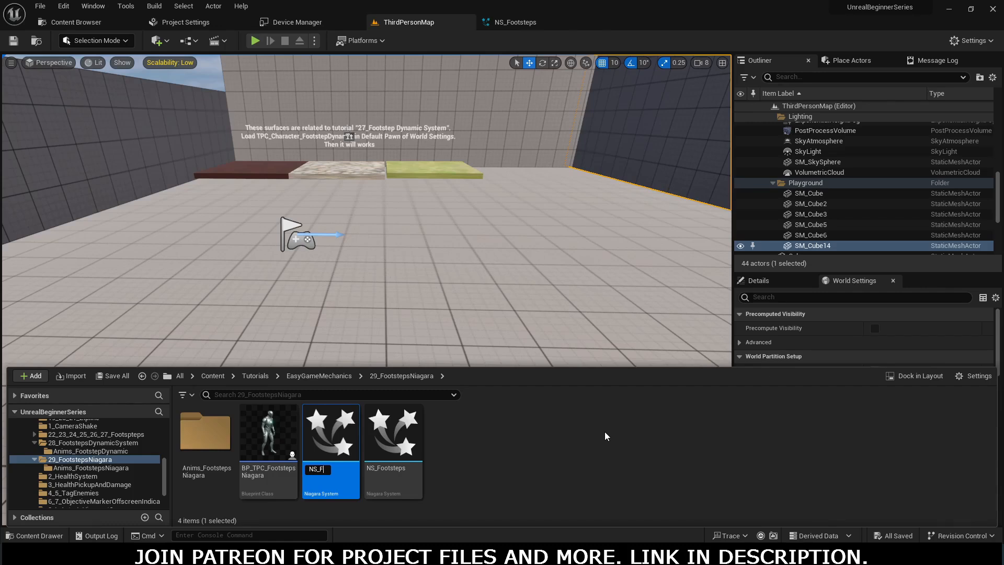
{"action": "type", "text": "NS_Footsteps_2"}
{"action": "key", "text": "Return"}
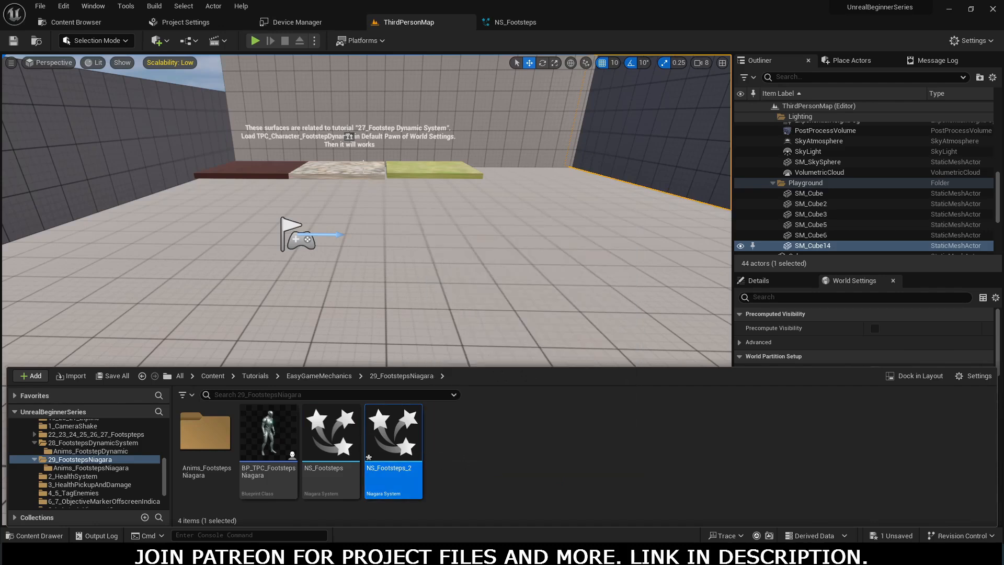
Step: Open the NS_Footsteps_2 Niagara system for editing and select the Empty emitter's Particle Spawn group
{"action": "left_click", "coordinate": [261, 40]}
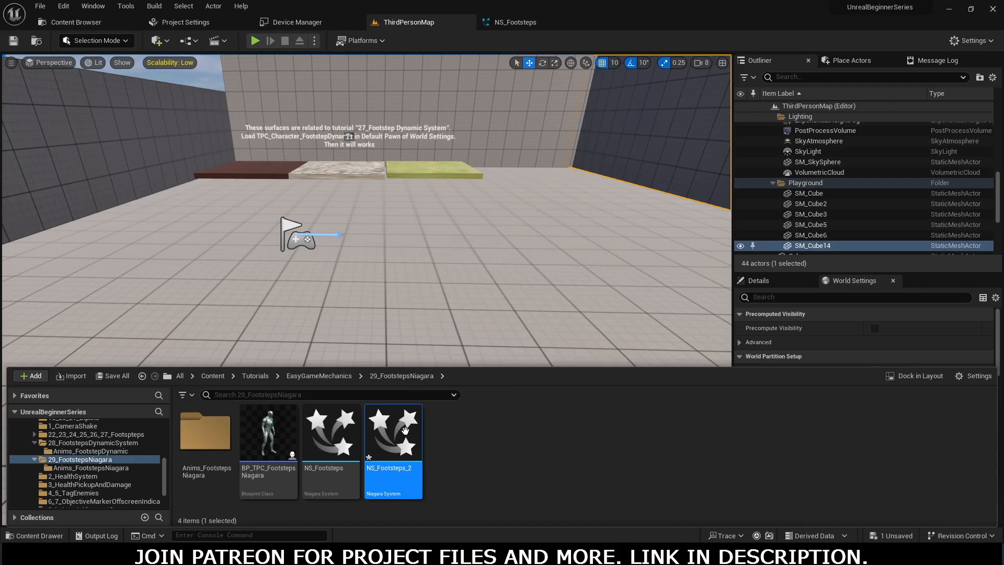
{"action": "double_click", "coordinate": [396, 459]}
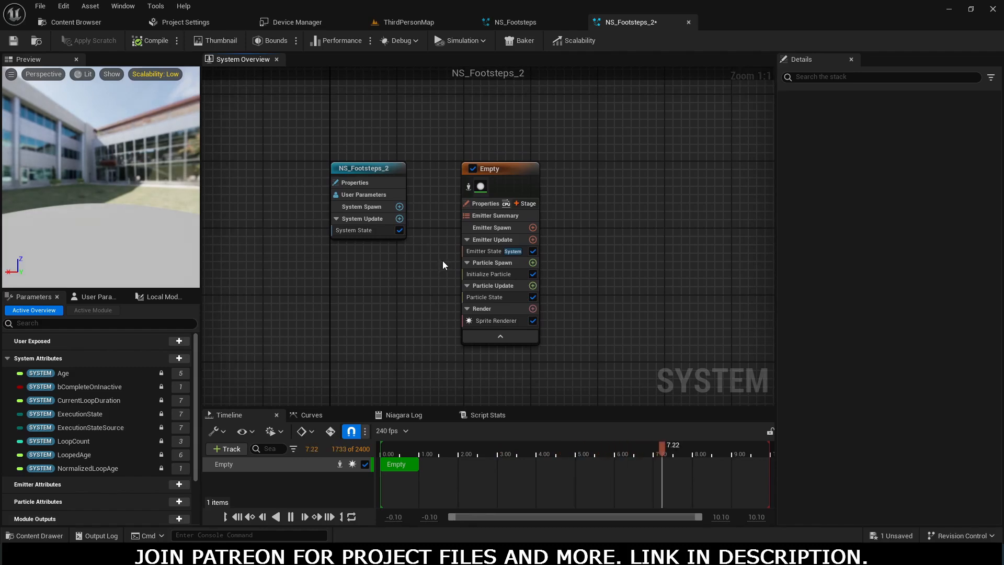
{"action": "left_click", "coordinate": [480, 261]}
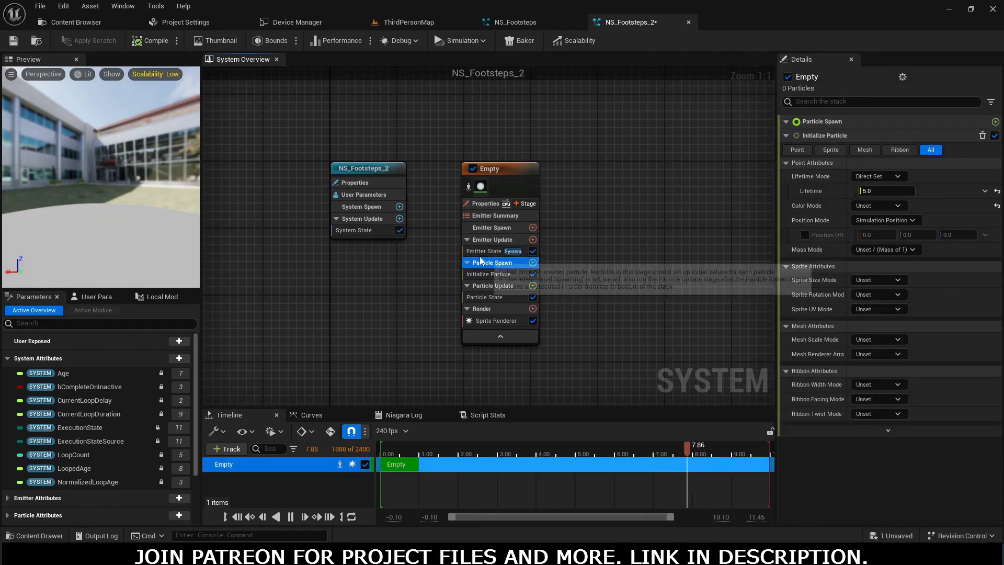
Step: Add a Spawn Rate module to the Empty emitter's Emitter Update group and set its SpawnRate to 10
{"action": "left_click", "coordinate": [533, 239]}
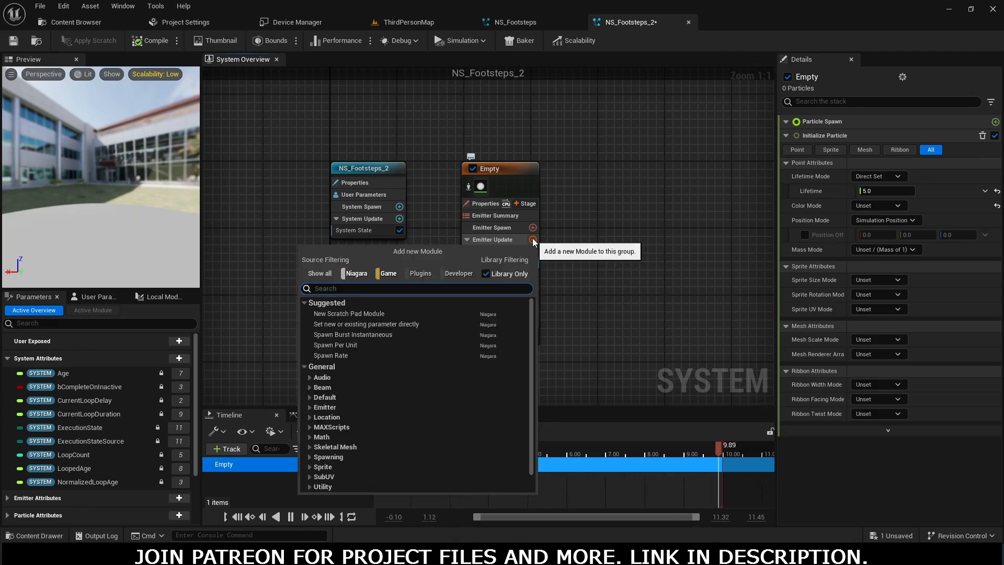
{"action": "type", "text": "add"}
{"action": "key", "text": "BackSpace"}
{"action": "key", "text": "BackSpace"}
{"action": "key", "text": "BackSpace"}
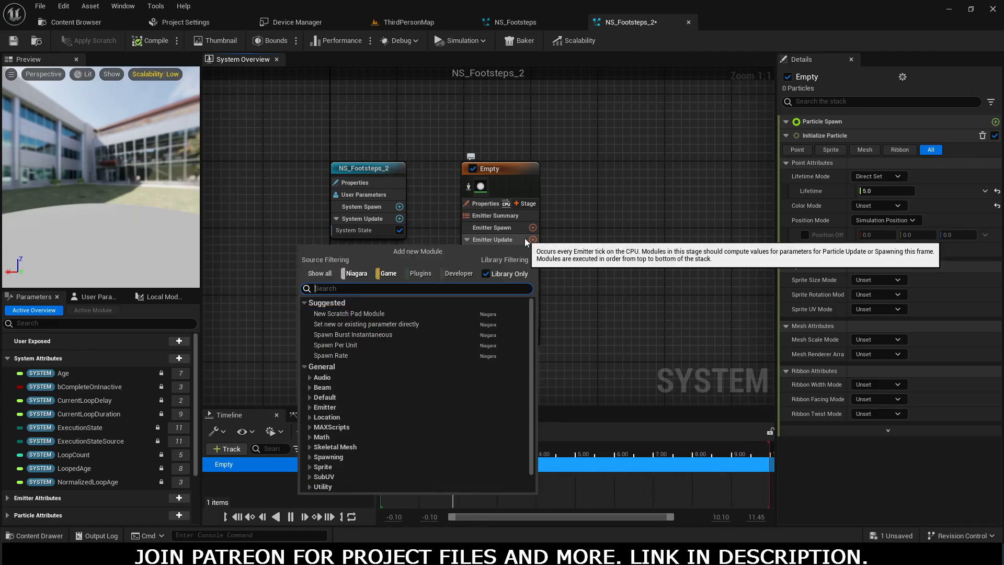
{"action": "type", "text": "spaw"}
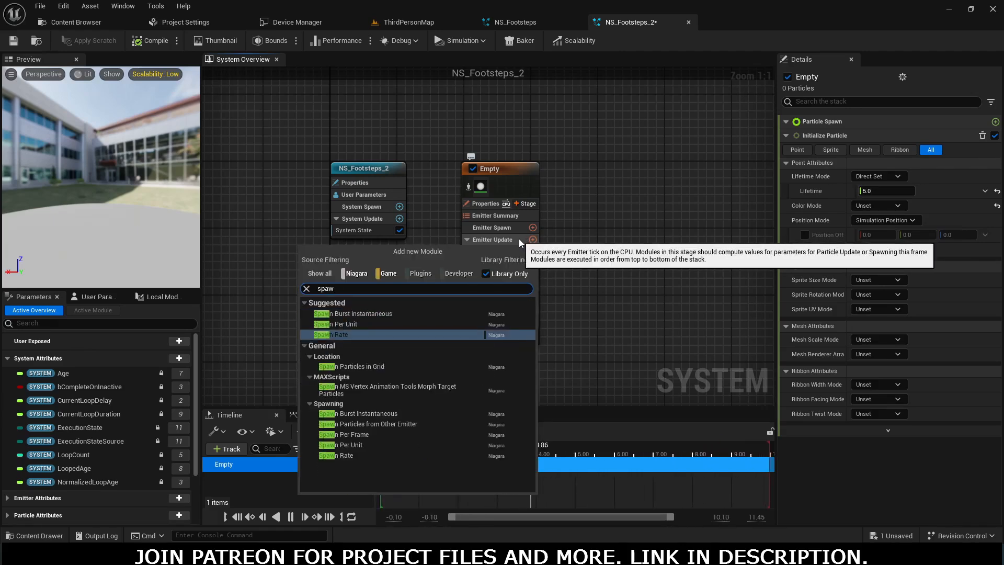
{"action": "type", "text": "n rate"}
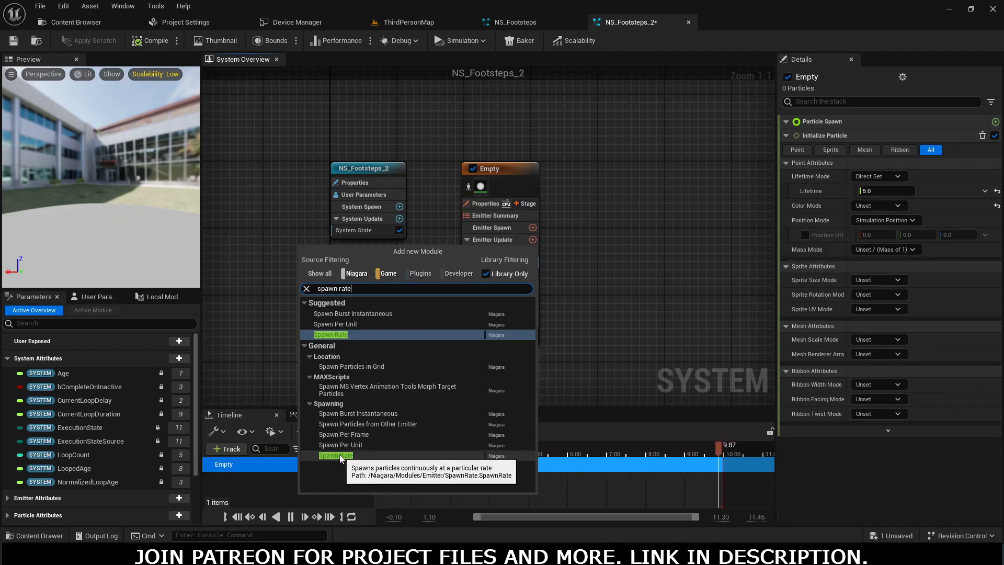
{"action": "left_click", "coordinate": [342, 336]}
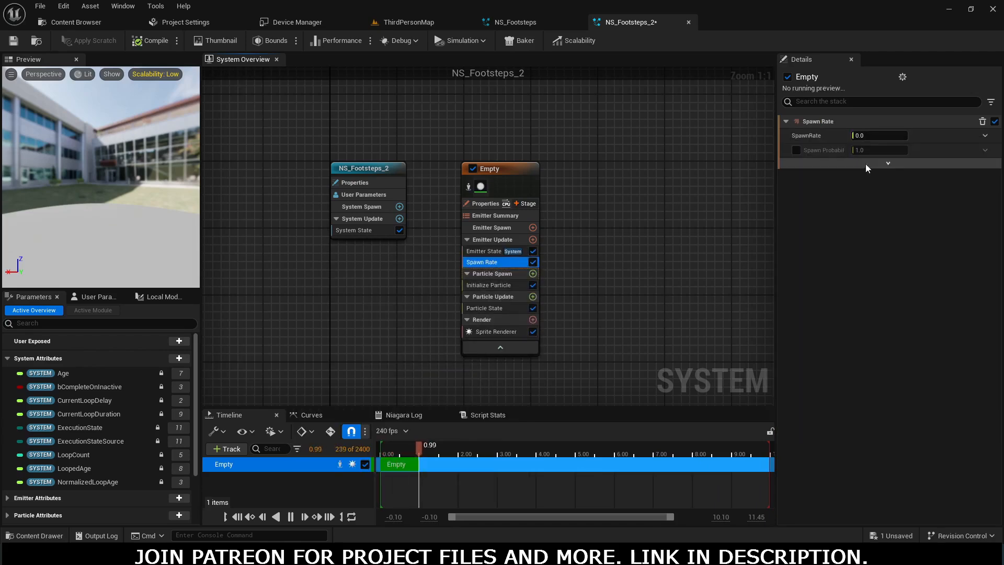
{"action": "left_click", "coordinate": [867, 136]}
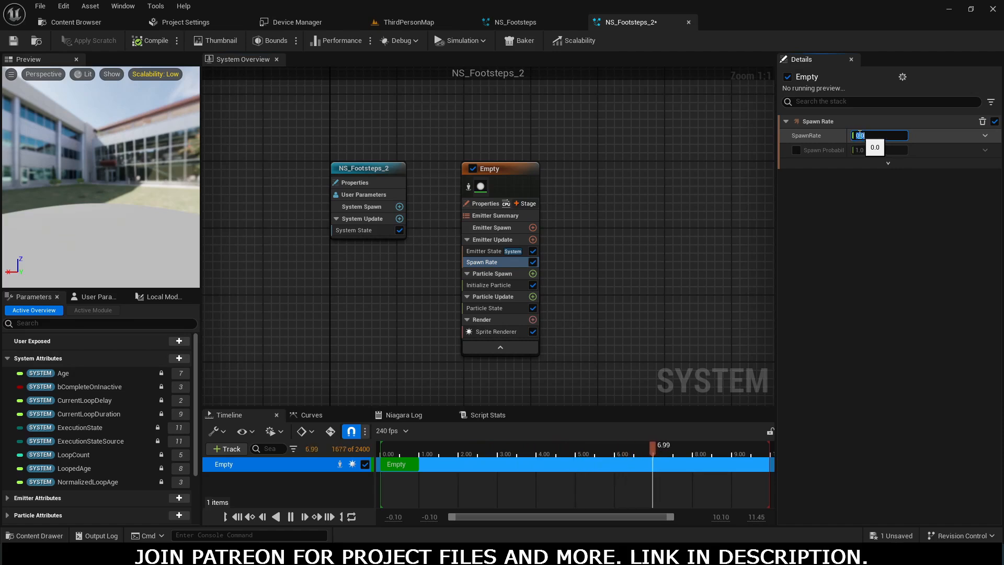
{"action": "type", "text": "10"}
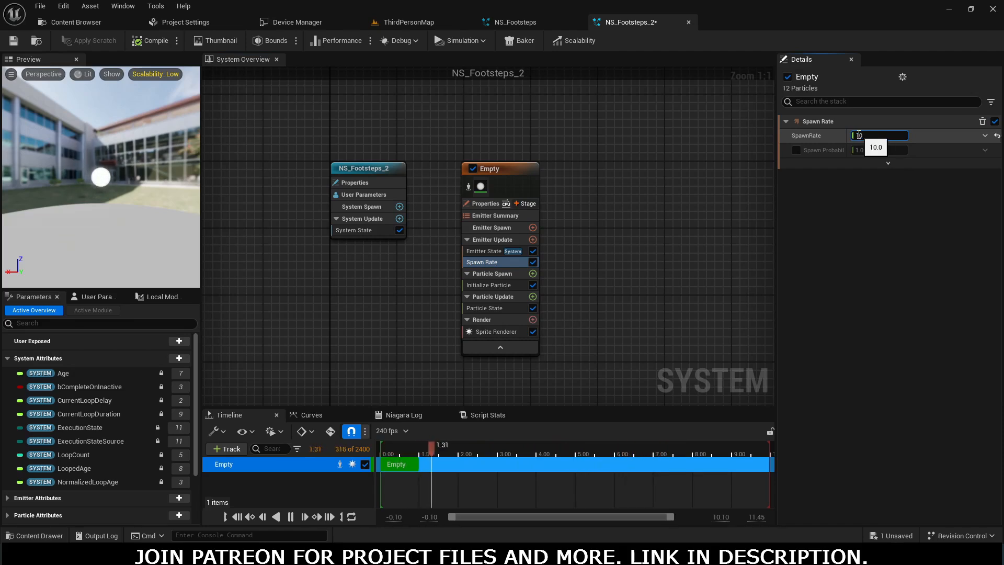
Step: Apply the entered SpawnRate of 10 in the Empty emitter's Spawn Rate module
{"action": "key", "text": "Return"}
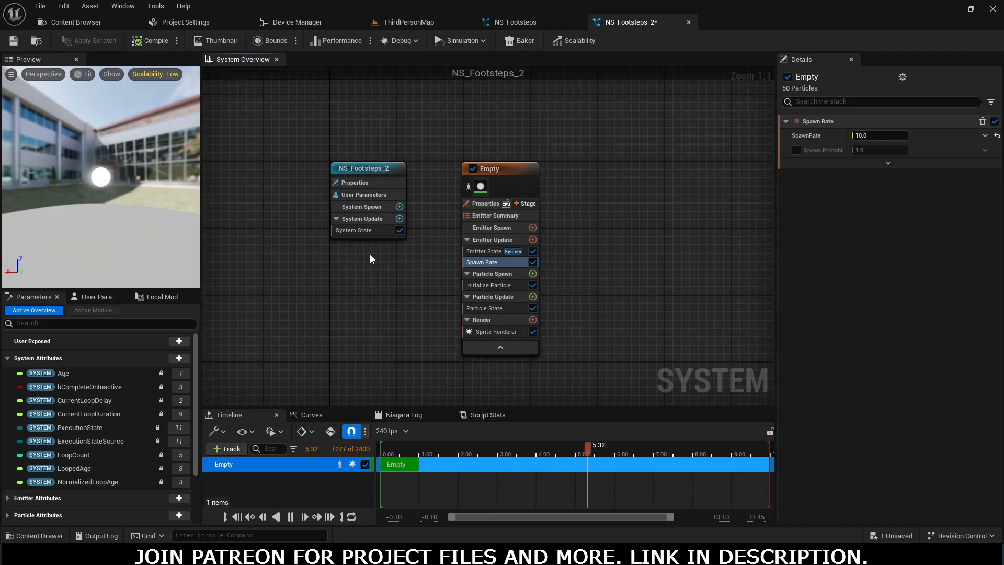
{"action": "left_click", "coordinate": [533, 296]}
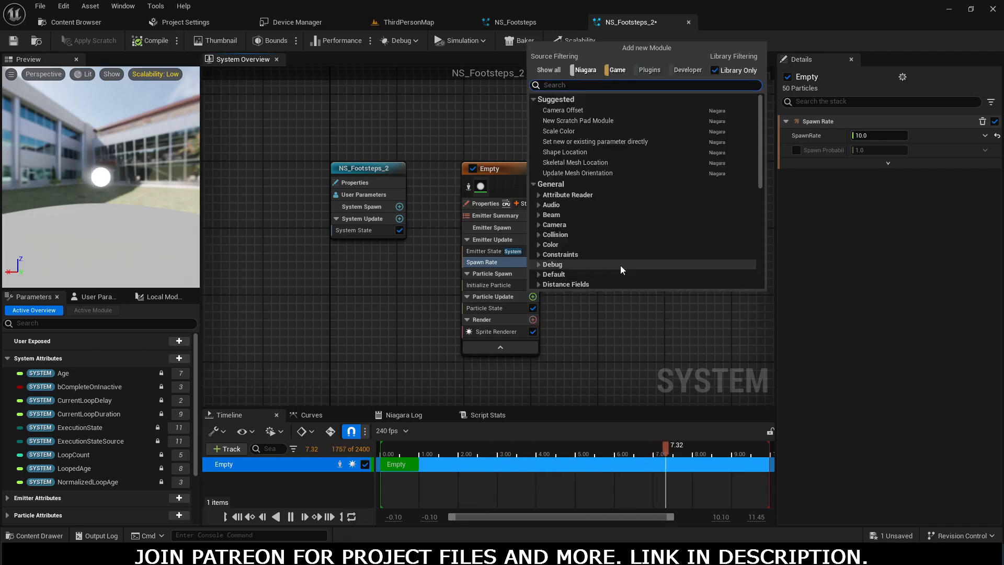
{"action": "type", "text": "add veloci"}
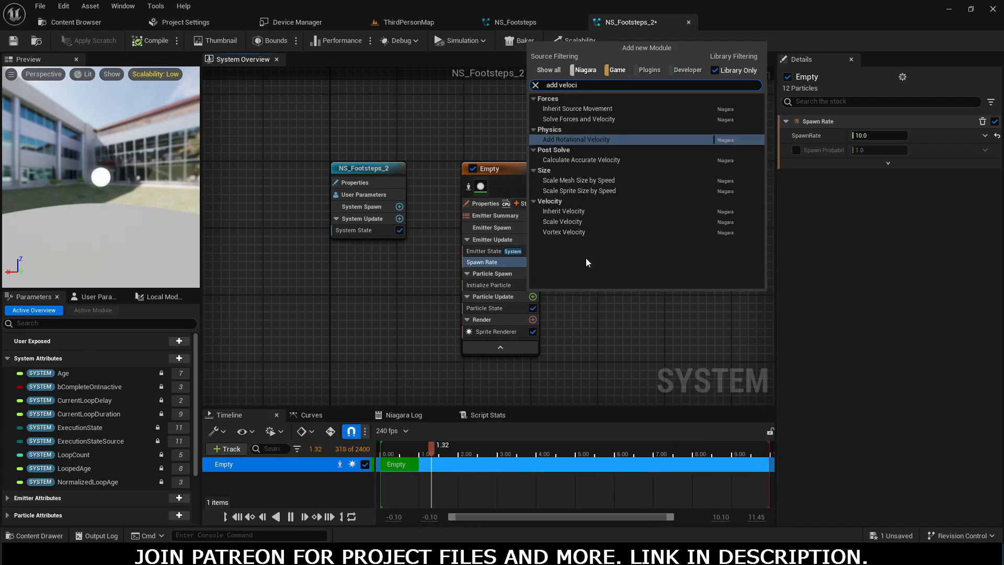
{"action": "key", "text": "Escape"}
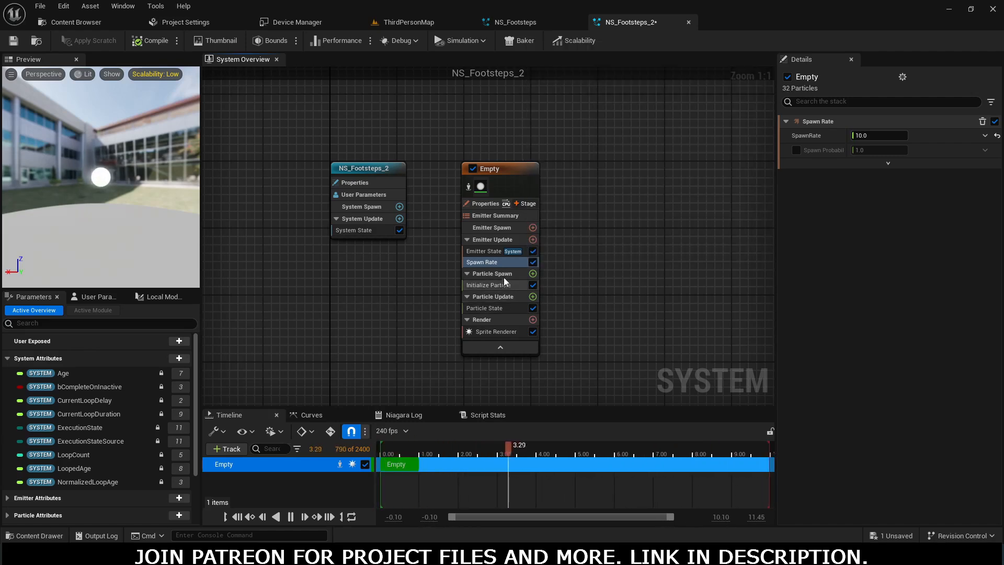
Step: Add an Add Velocity module to the Empty emitter's Particle Spawn group and resolve its dependency by adding SolveForcesAndVelocity
{"action": "left_click", "coordinate": [532, 274]}
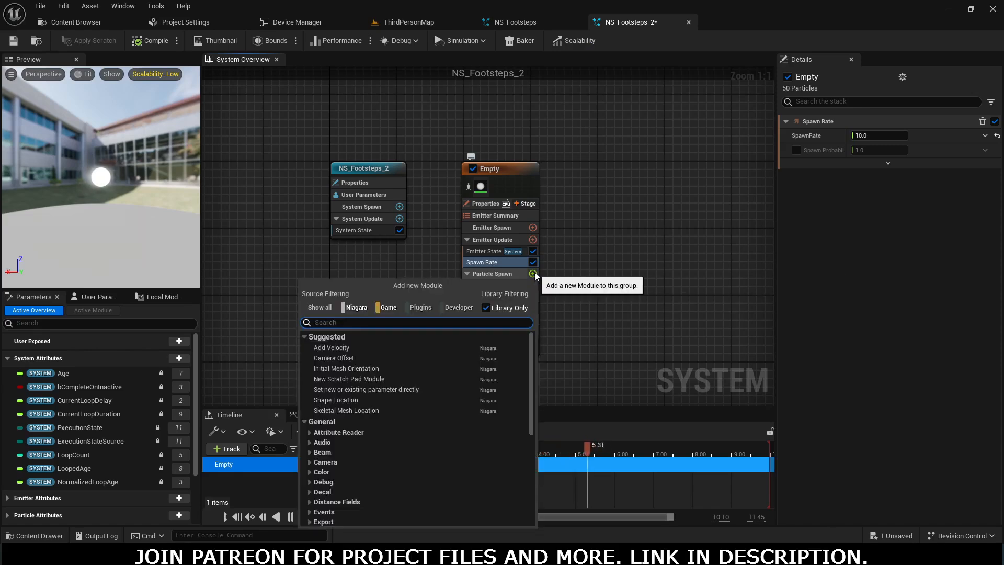
{"action": "type", "text": "add veloci"}
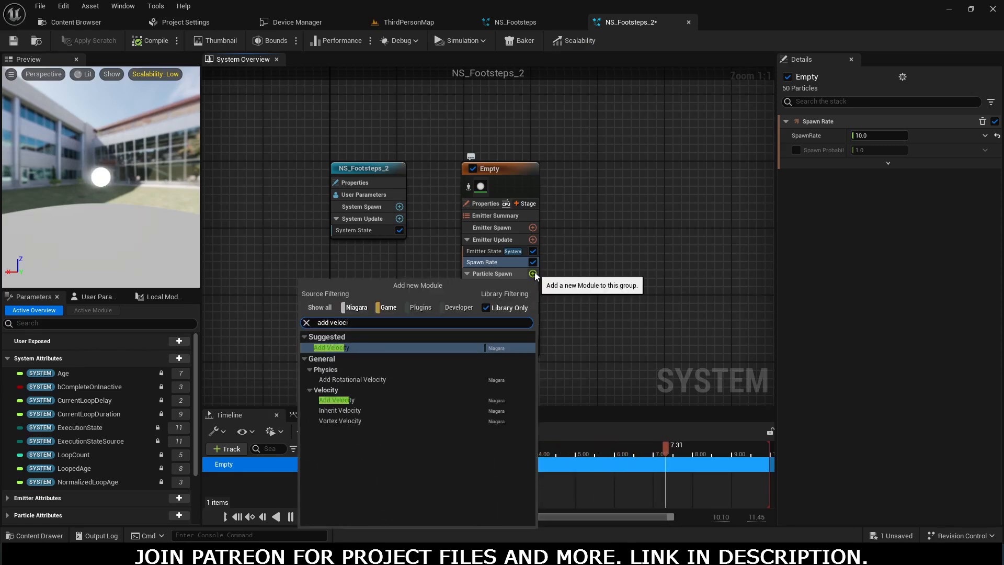
{"action": "left_click", "coordinate": [349, 347]}
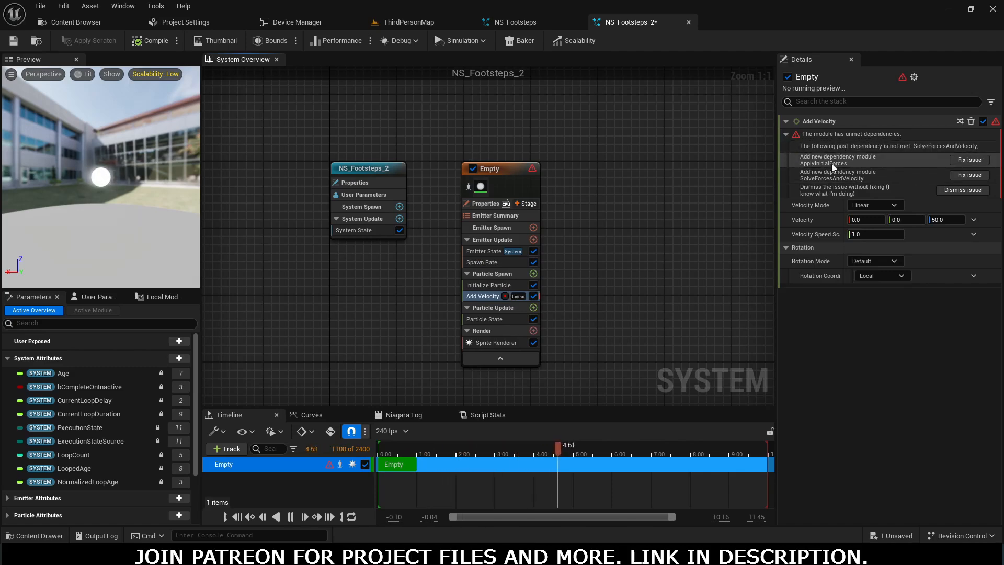
{"action": "left_click", "coordinate": [967, 175]}
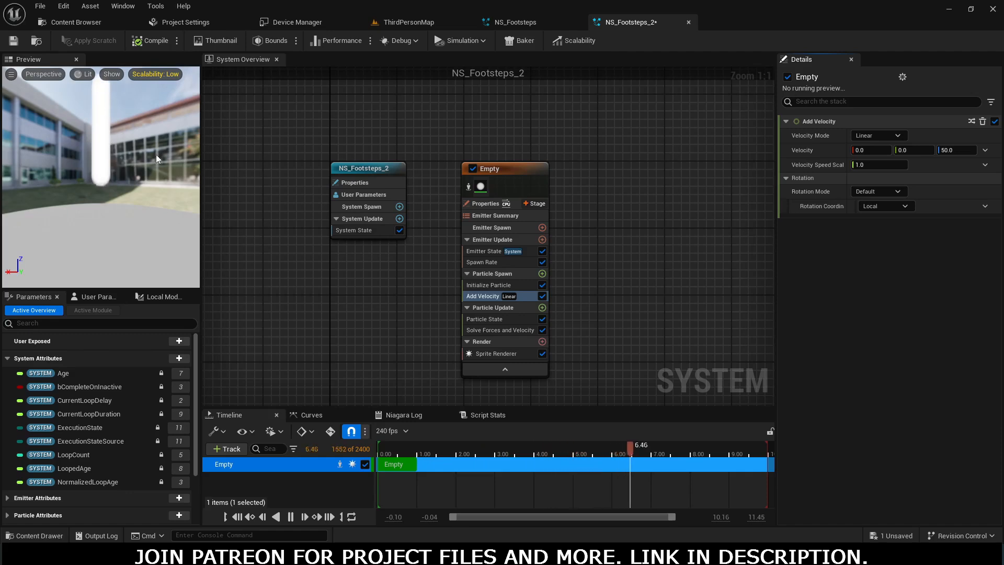
Step: Set the Add Velocity module's linear Velocity to -50 on Y and 10 on Z and inspect the particle direction in the preview
{"action": "left_click", "coordinate": [946, 150]}
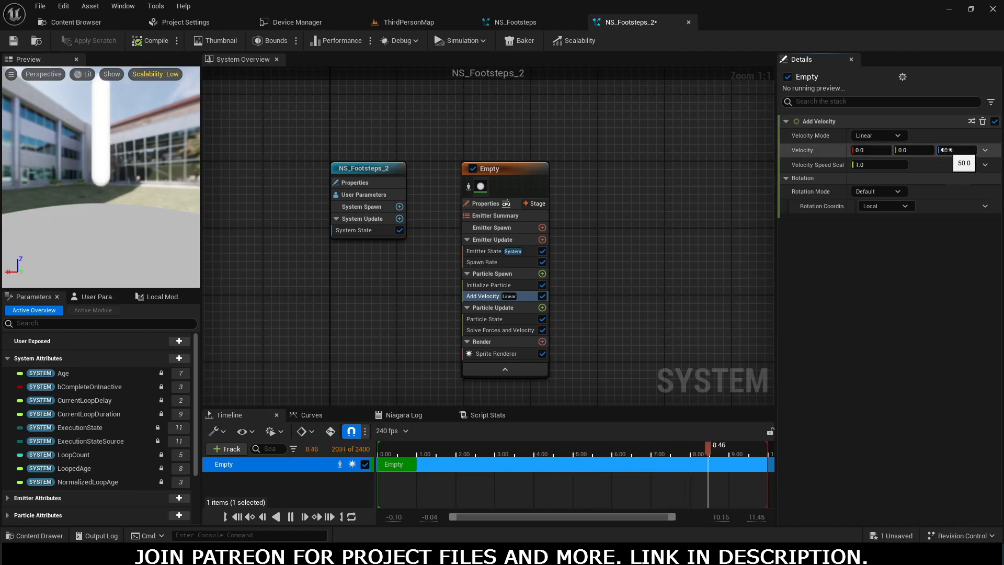
{"action": "key", "text": "Return"}
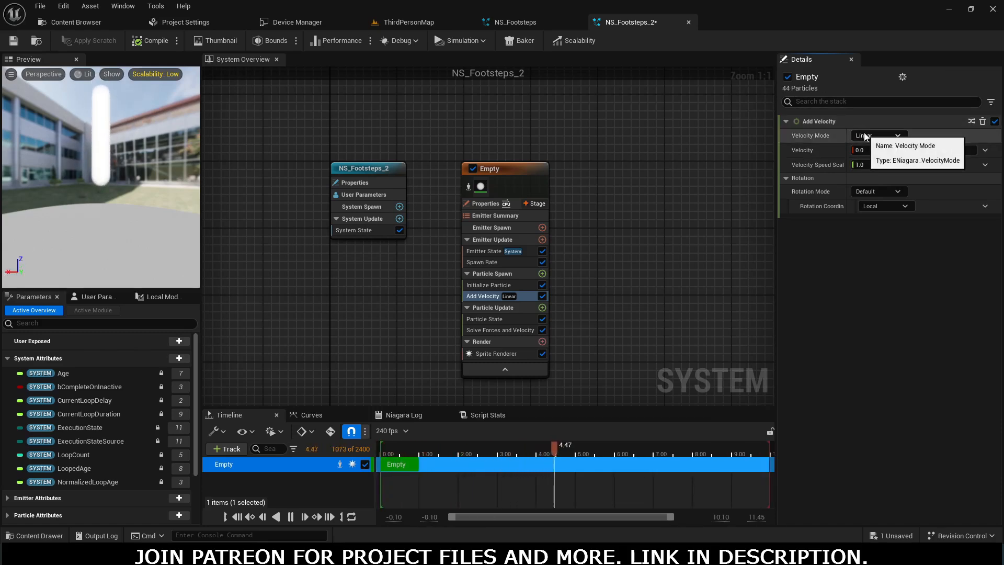
{"action": "left_click", "coordinate": [883, 136]}
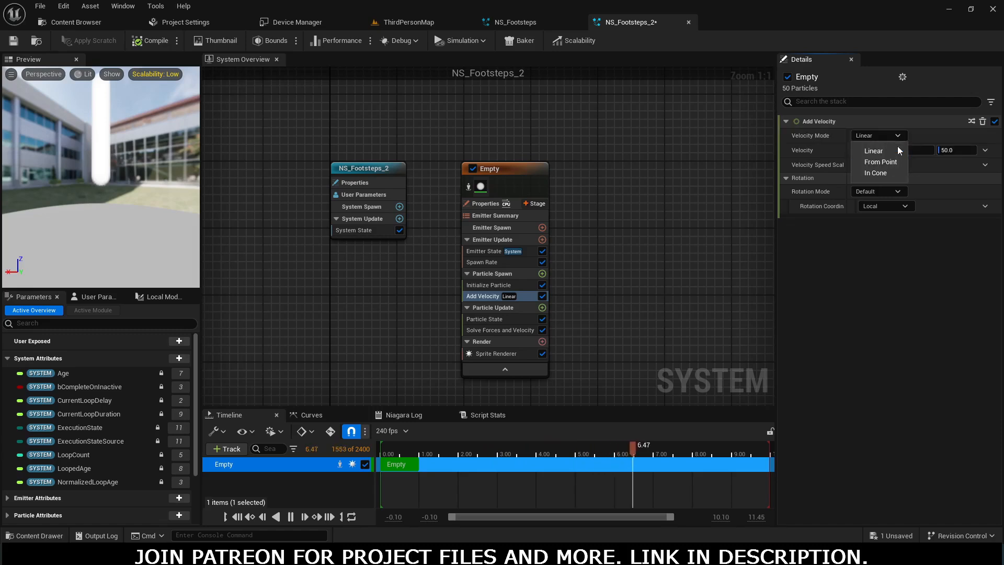
{"action": "left_click", "coordinate": [888, 134]}
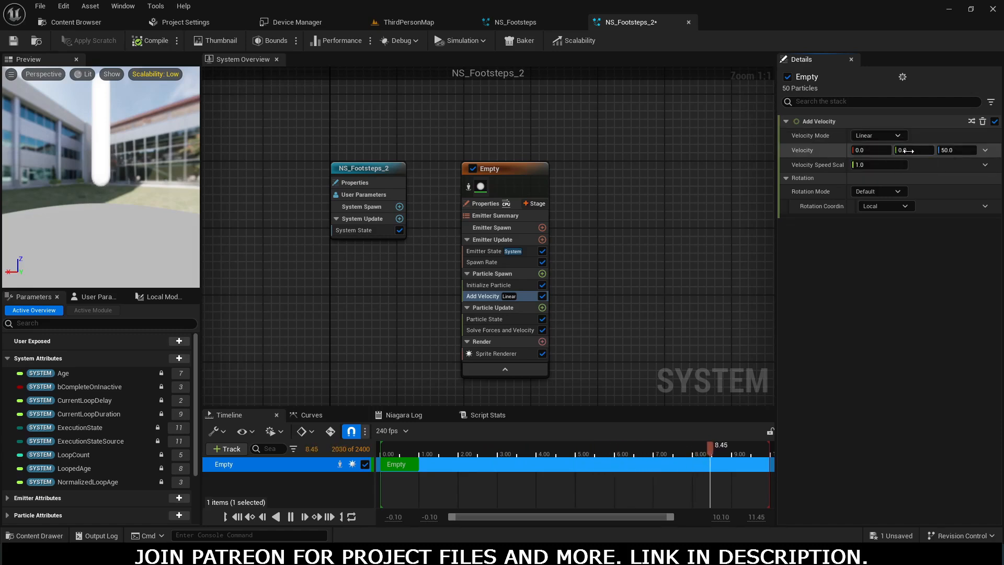
{"action": "left_click", "coordinate": [907, 150]}
{"action": "type", "text": "50"}
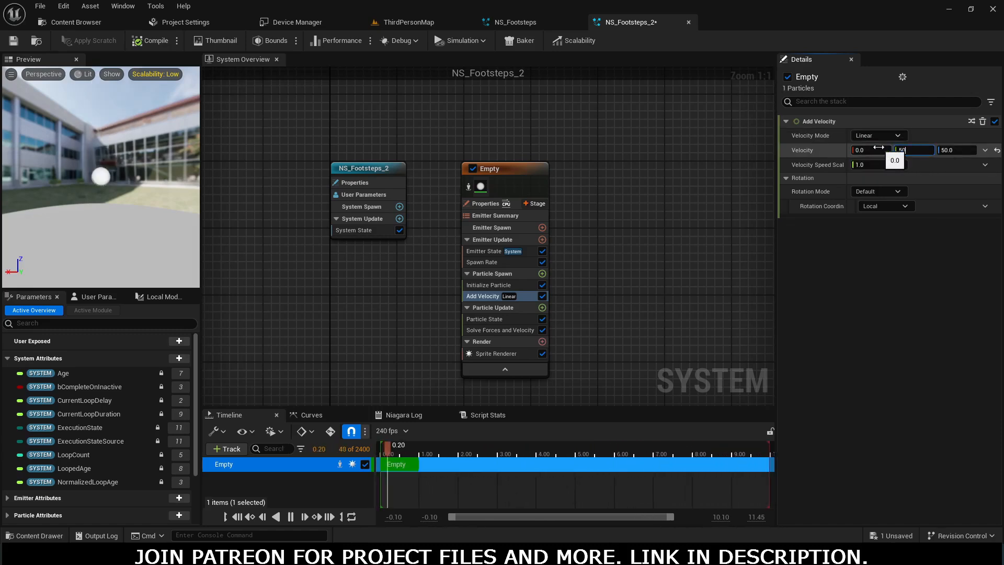
{"action": "key", "text": "Return"}
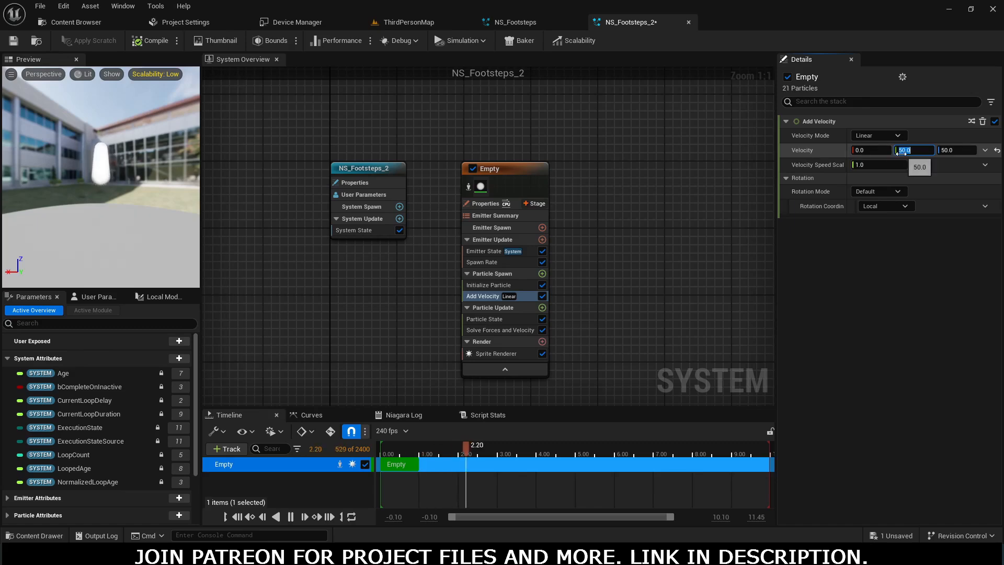
{"action": "type", "text": "-5"}
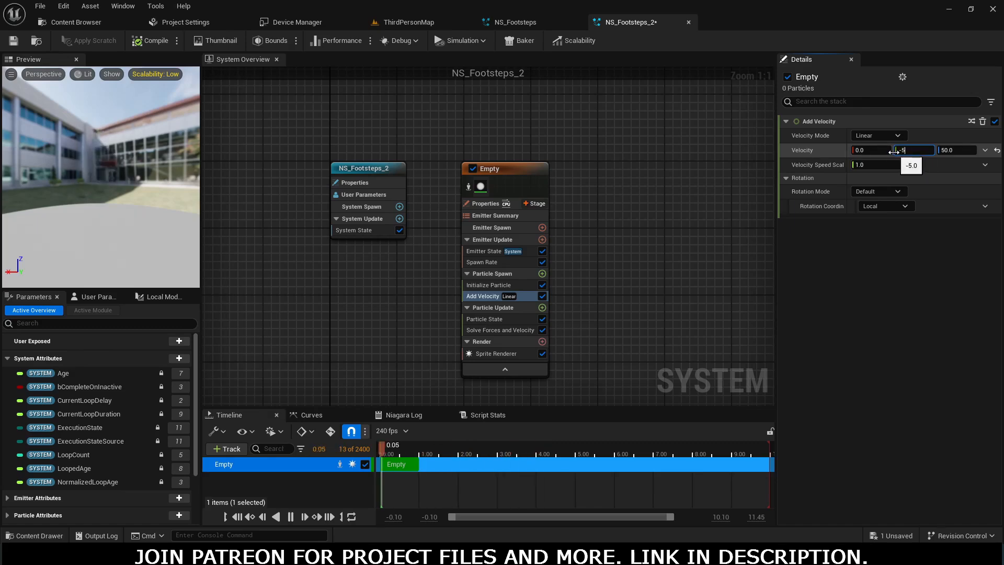
{"action": "type", "text": "0"}
{"action": "left_click", "coordinate": [948, 151]}
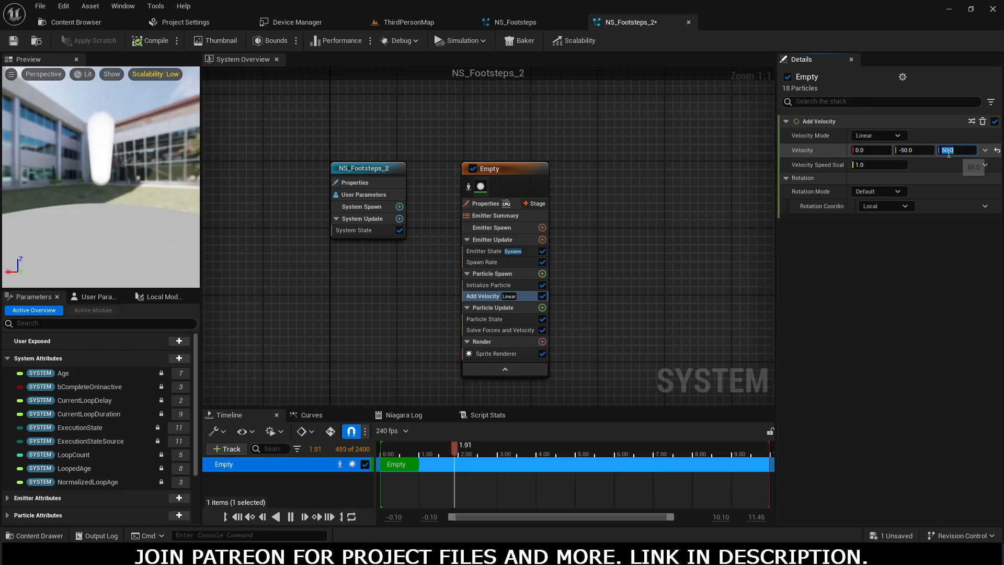
{"action": "type", "text": "10"}
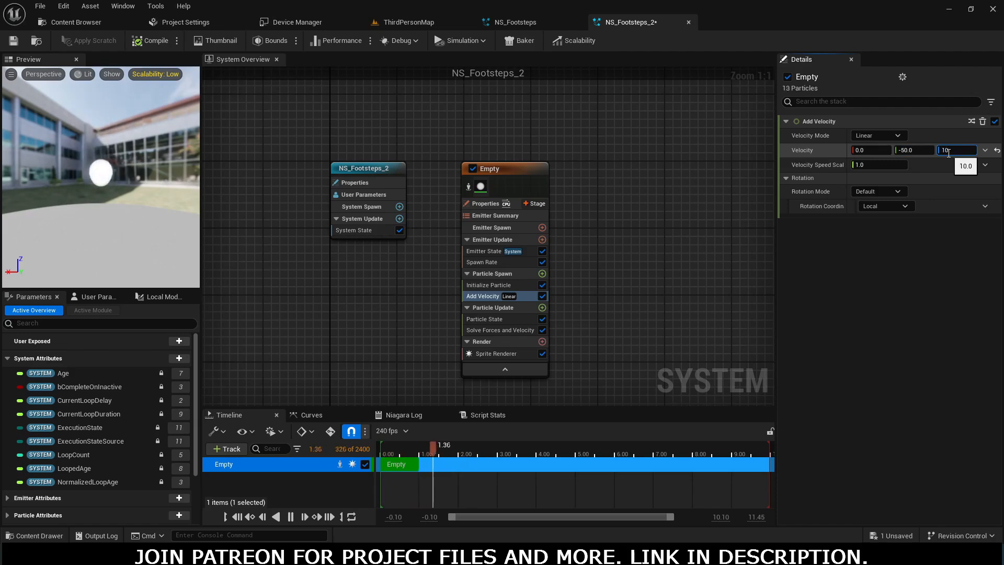
{"action": "left_click_drag", "start_coordinate": [63, 248], "coordinate": [31, 272]}
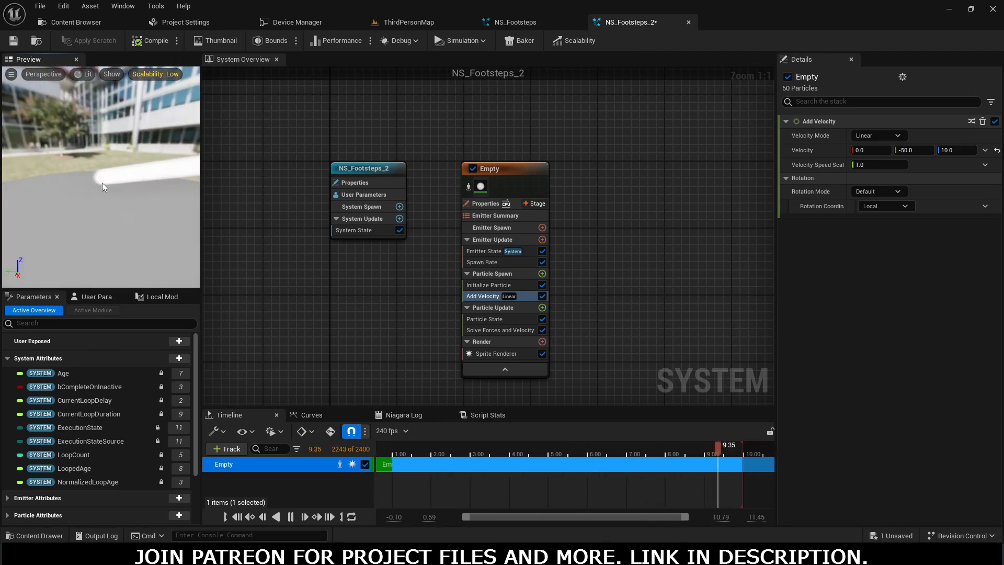
{"action": "left_click_drag", "start_coordinate": [98, 193], "coordinate": [116, 180]}
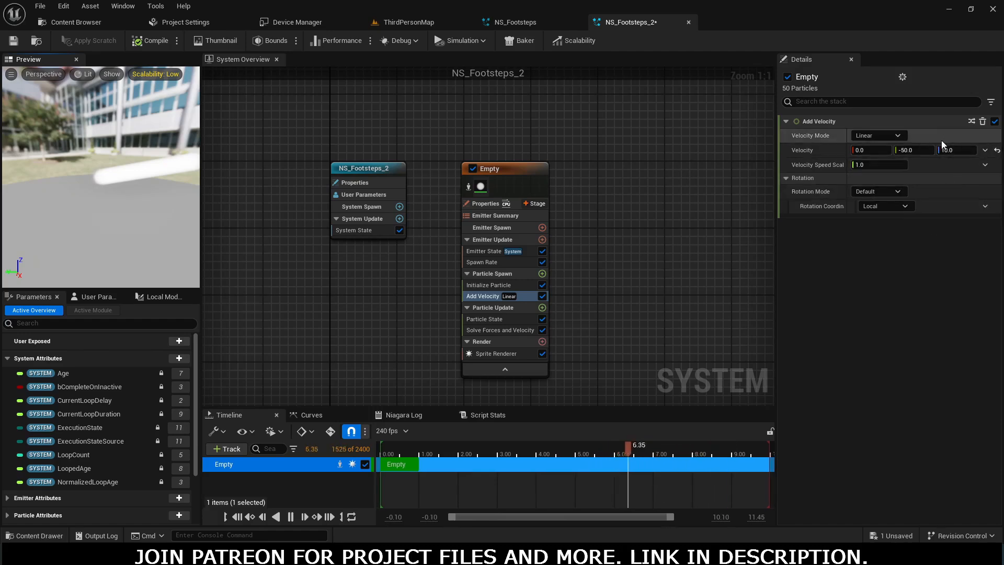
Step: Switch the Add Velocity module's Velocity to a Random Range Vector and set its X range from -5 to 5
{"action": "left_click", "coordinate": [985, 150]}
{"action": "type", "text": "random"}
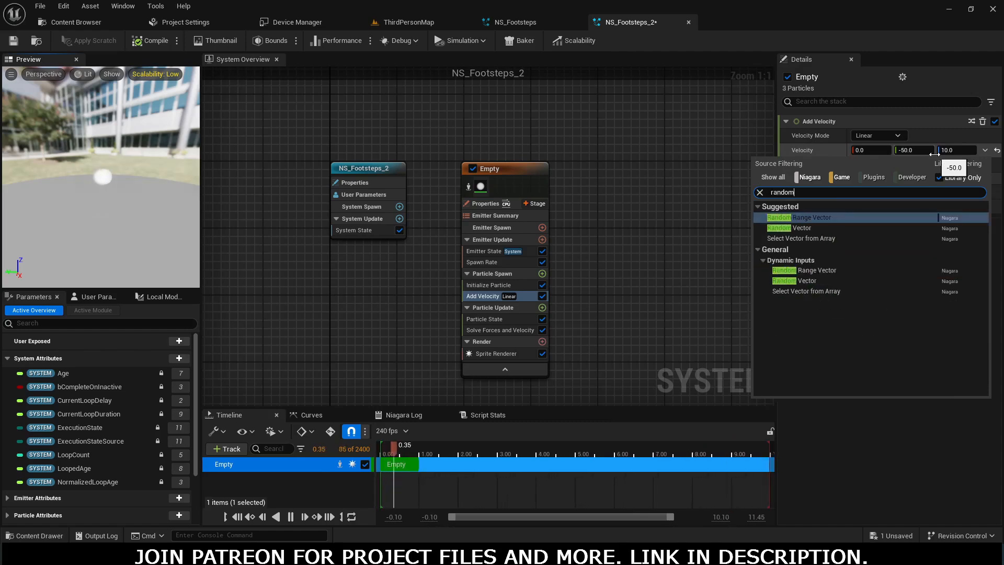
{"action": "left_click", "coordinate": [815, 217]}
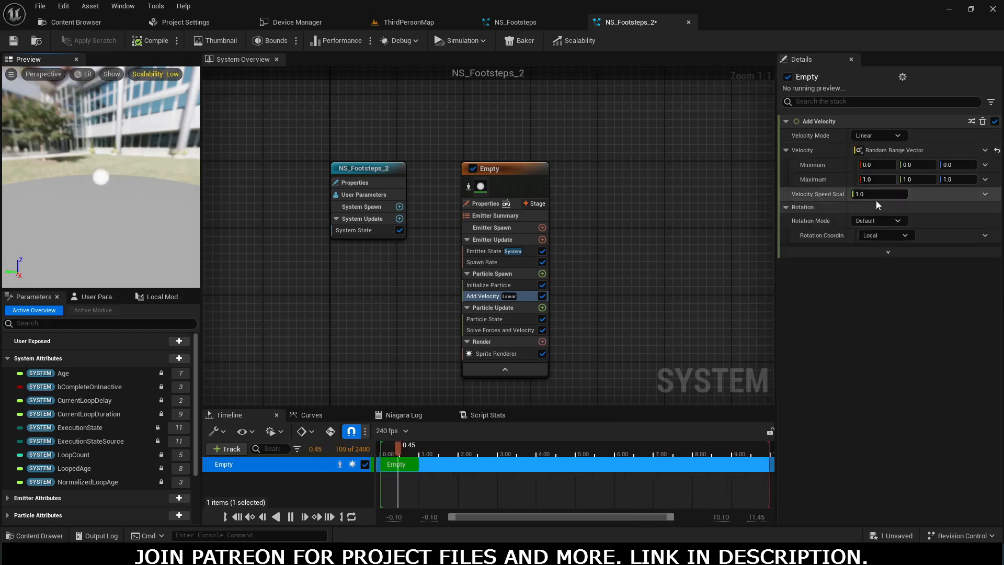
{"action": "left_click", "coordinate": [880, 167]}
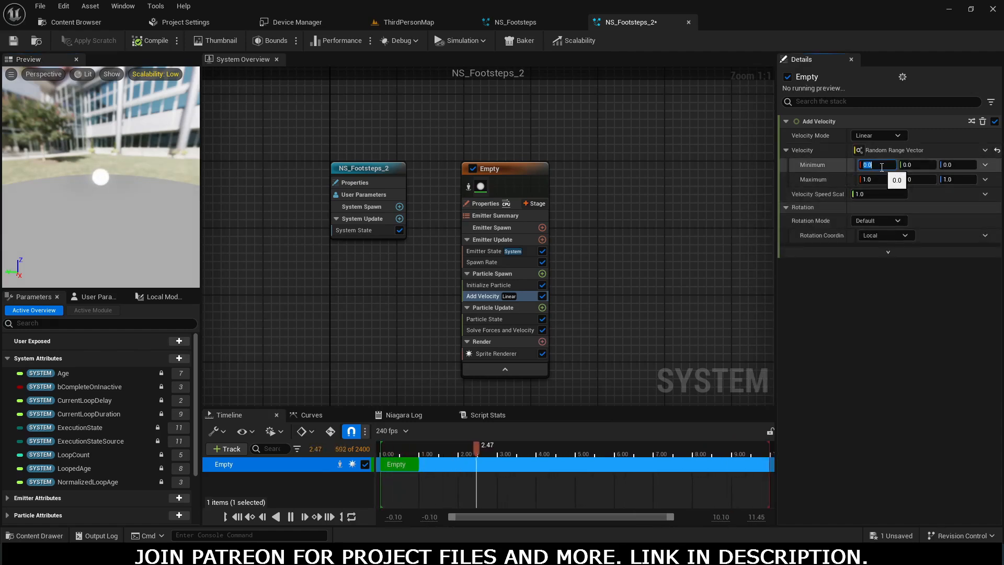
{"action": "type", "text": "-5"}
{"action": "key", "text": "Tab"}
{"action": "key", "text": "Tab"}
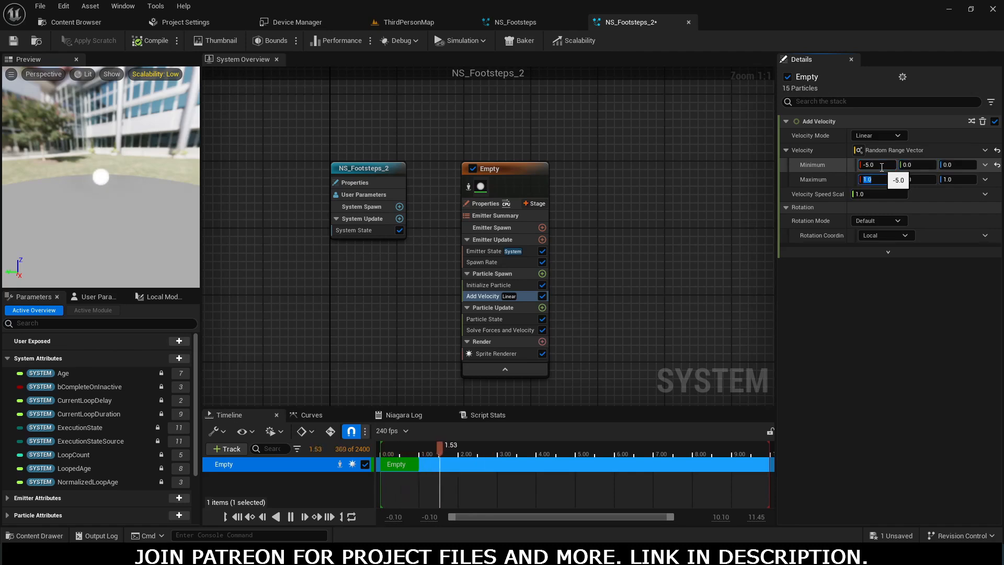
{"action": "type", "text": "5"}
Step: Set the random velocity's Y range to a minimum of -50 and a maximum of -30
{"action": "left_click", "coordinate": [910, 165]}
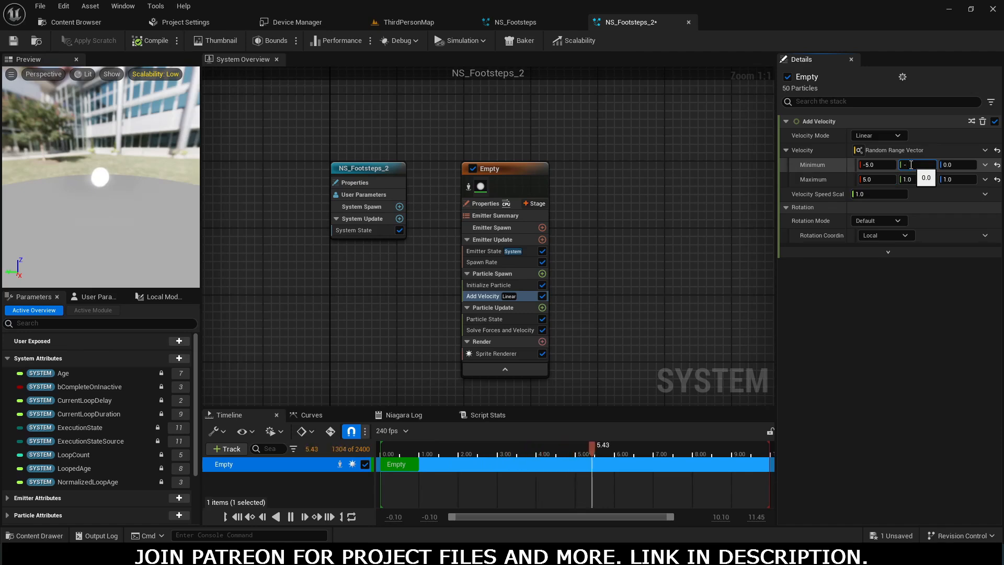
{"action": "type", "text": "-30"}
{"action": "key", "text": "Return"}
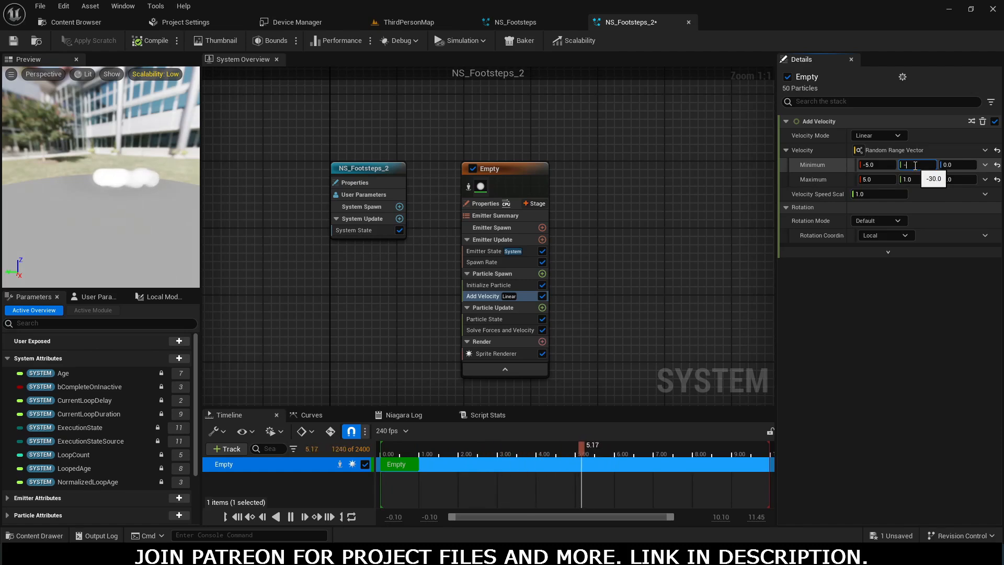
{"action": "type", "text": "-50"}
{"action": "left_click", "coordinate": [918, 179]}
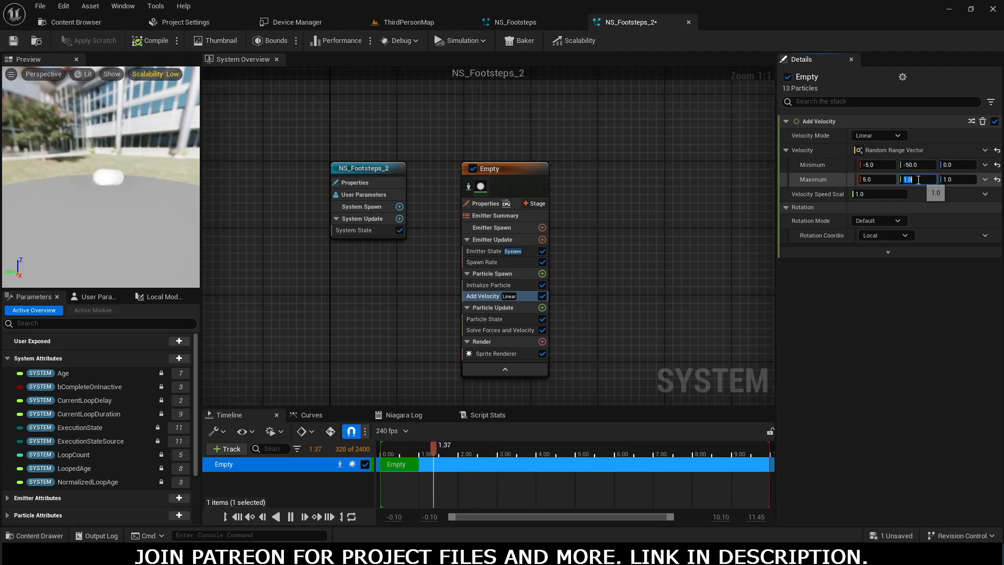
{"action": "type", "text": "-30"}
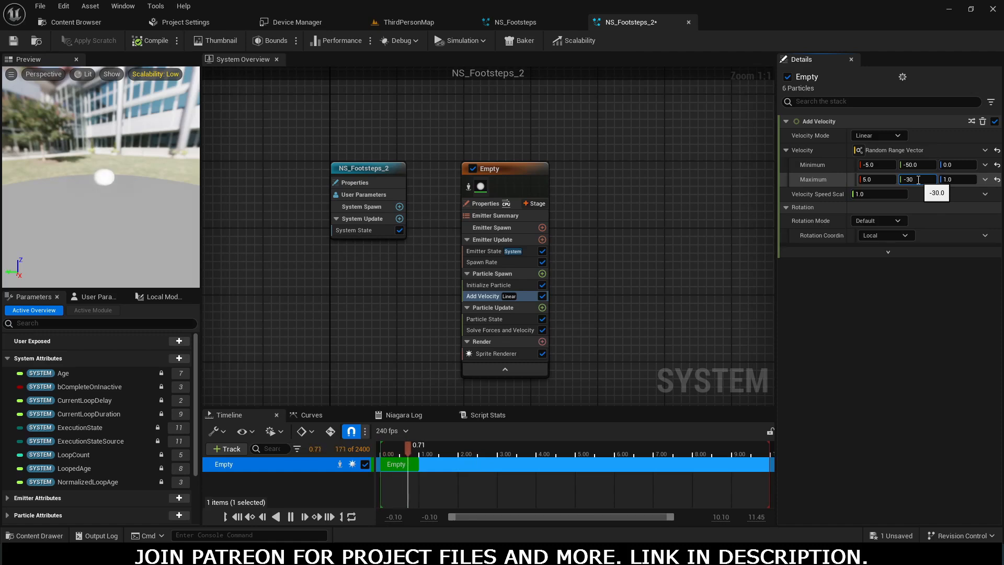
Step: Set the random velocity's Z range from 5 to 15 and inspect the particle spread in the preview
{"action": "left_click", "coordinate": [950, 165]}
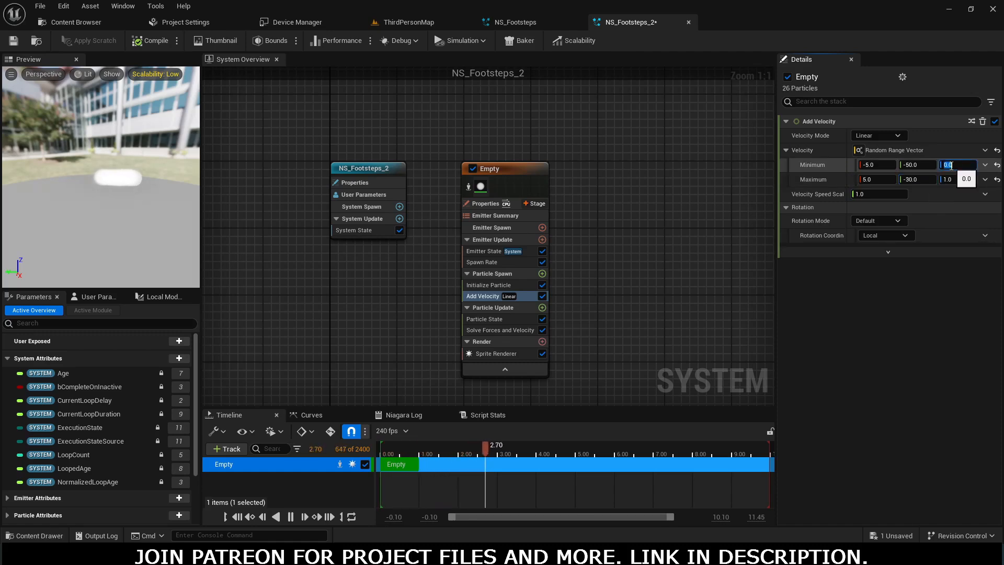
{"action": "type", "text": "5"}
{"action": "left_click", "coordinate": [956, 179]}
{"action": "type", "text": "15"}
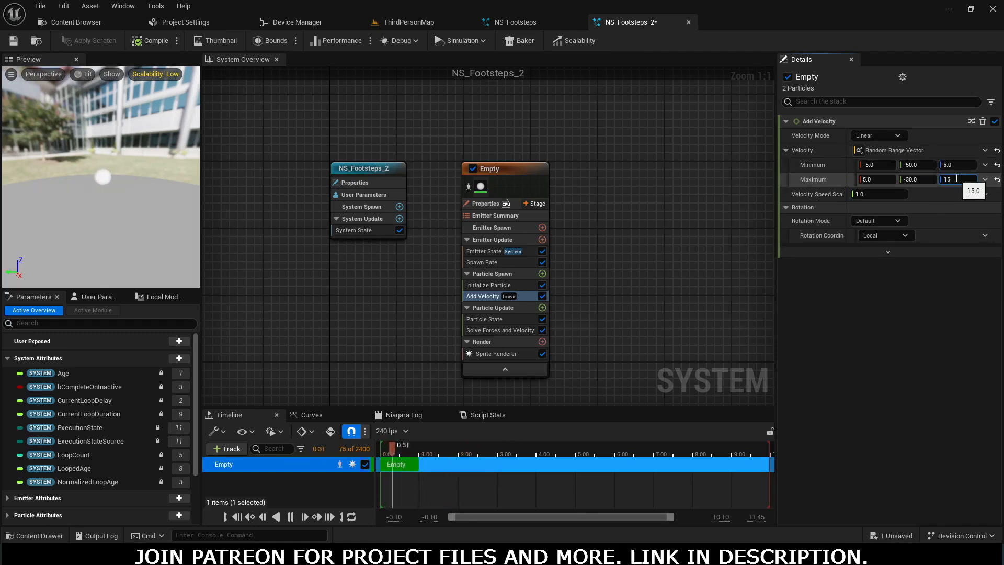
{"action": "key", "text": "Return"}
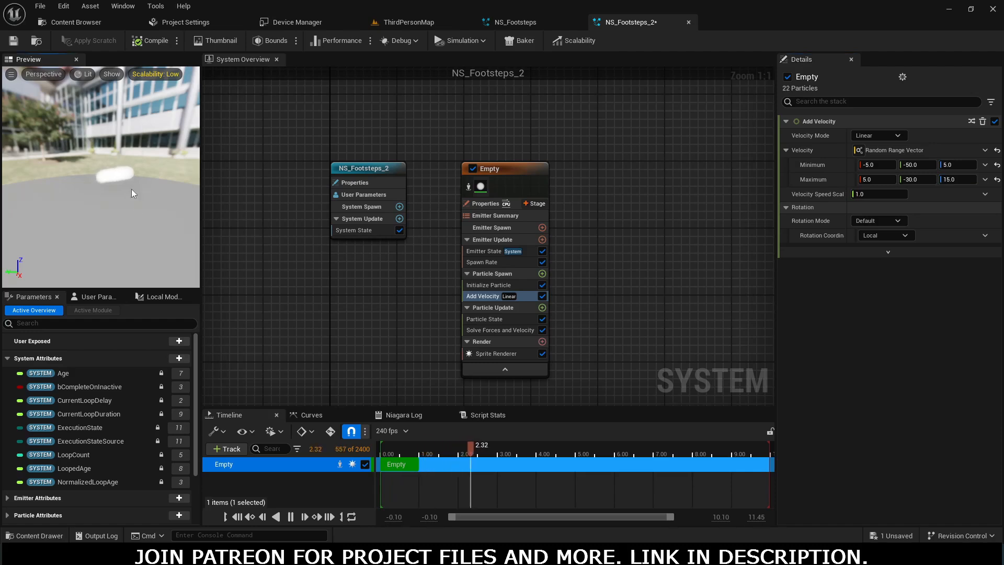
{"action": "left_click_drag", "start_coordinate": [132, 193], "coordinate": [137, 187]}
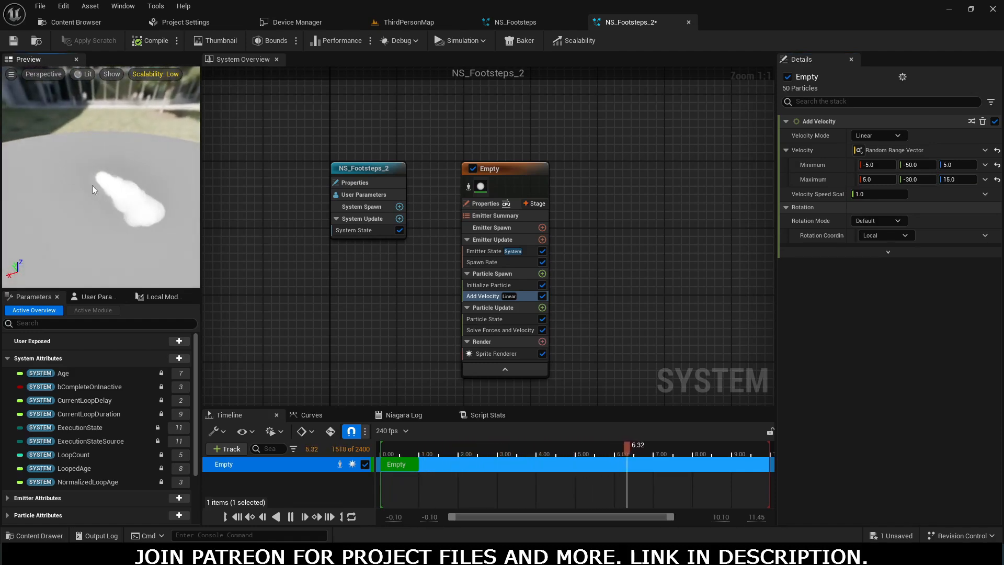
{"action": "left_click_drag", "start_coordinate": [104, 202], "coordinate": [107, 225]}
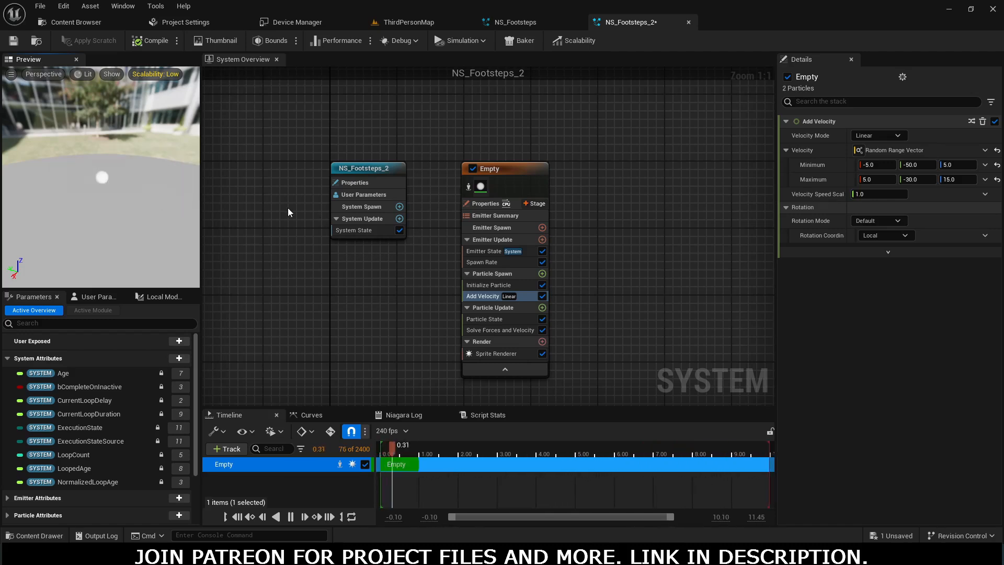
Step: Set the Initialize Particle module's Lifetime to 0.8 and shorten the timeline's playback range to about 1 second
{"action": "left_click", "coordinate": [484, 285]}
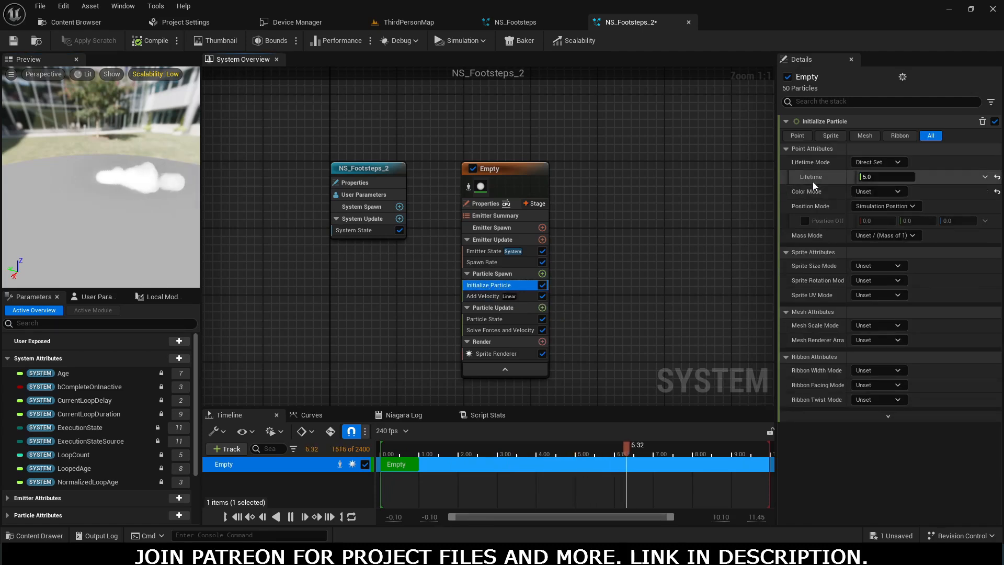
{"action": "left_click", "coordinate": [884, 177]}
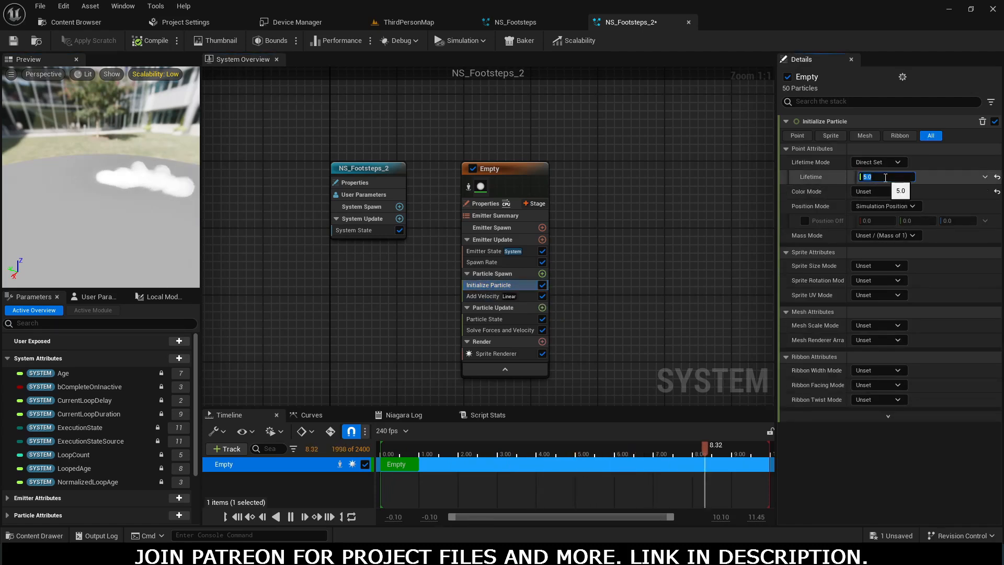
{"action": "type", "text": "0."}
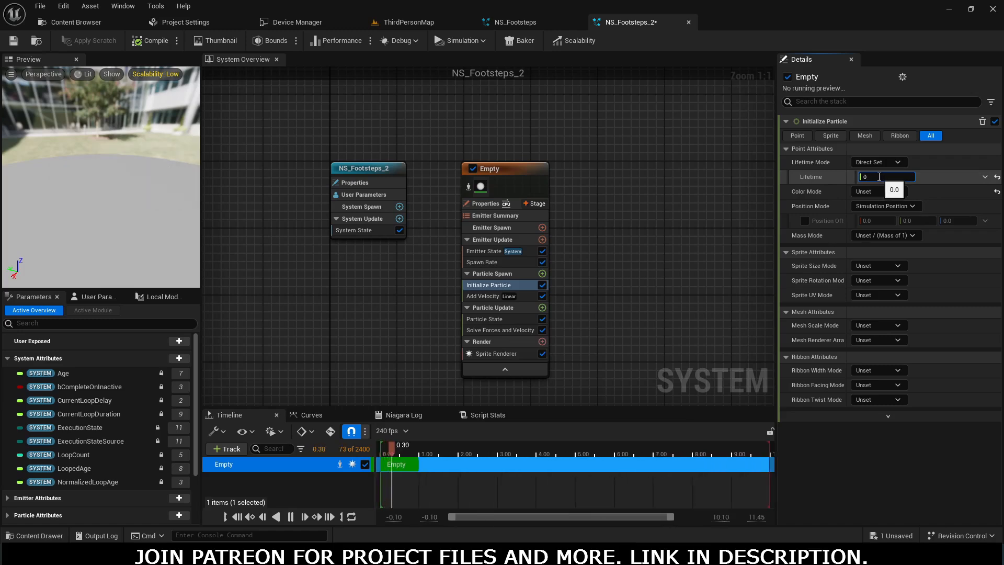
{"action": "type", "text": "8"}
{"action": "key", "text": "Return"}
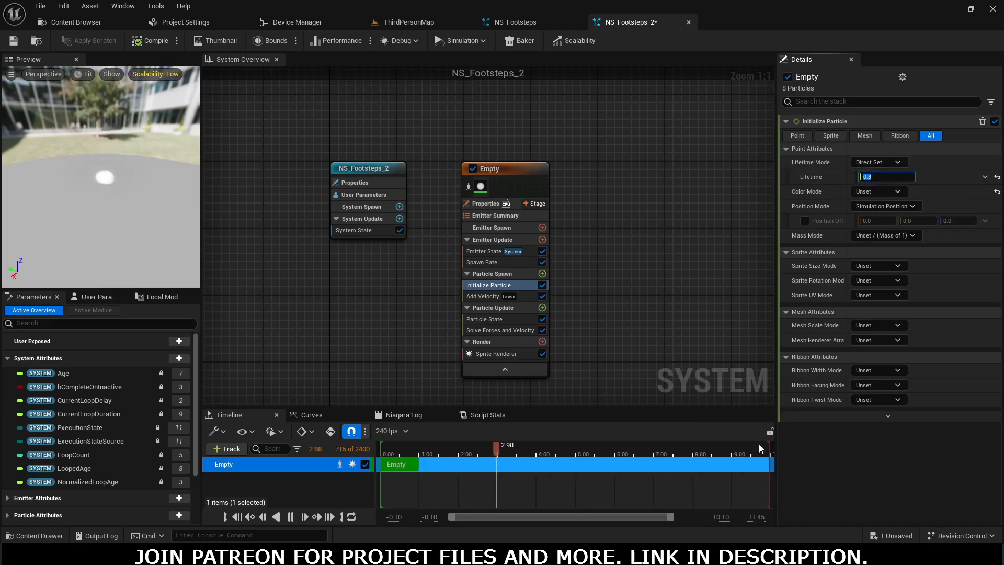
{"action": "left_click_drag", "start_coordinate": [769, 448], "coordinate": [422, 464]}
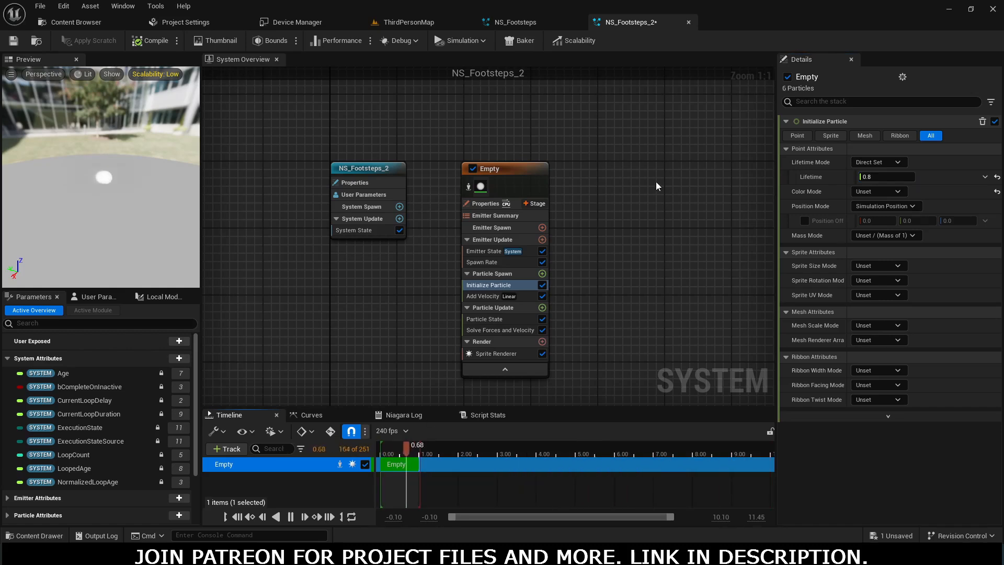
Step: Set the System State module's Loop Behavior to Once and its Loop Duration to 0.8
{"action": "left_click", "coordinate": [364, 167]}
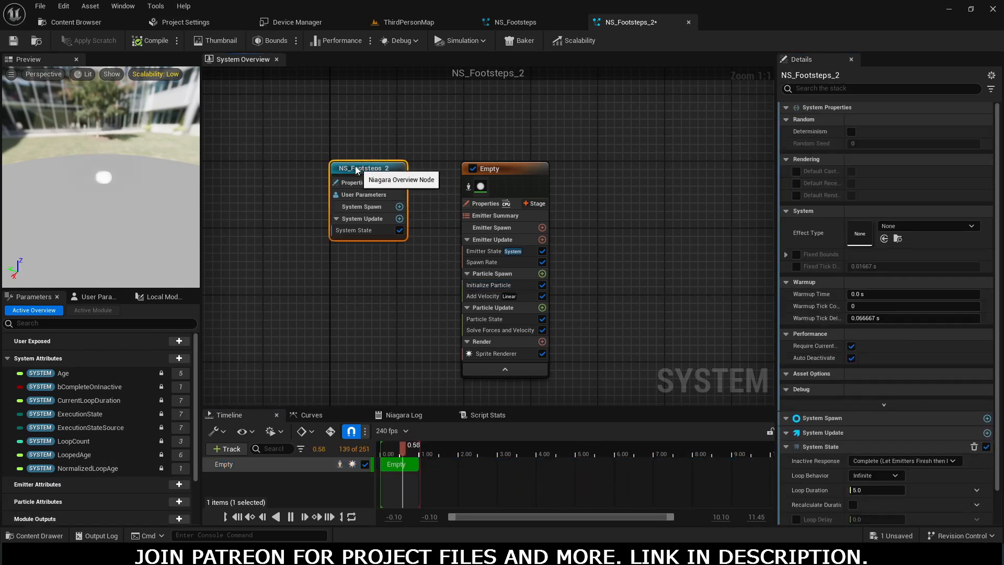
{"action": "left_click", "coordinate": [350, 230]}
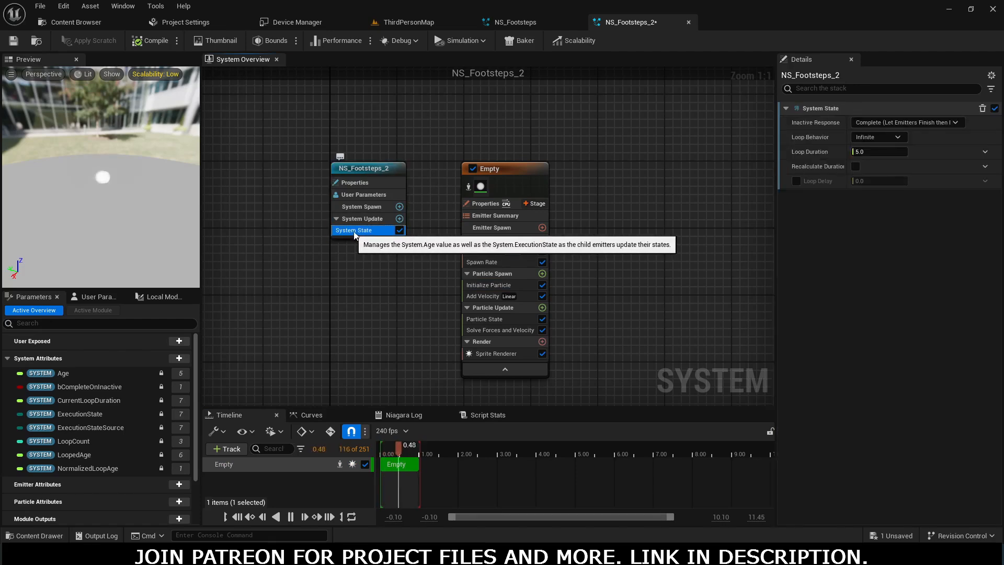
{"action": "mouse_move", "coordinate": [871, 138]}
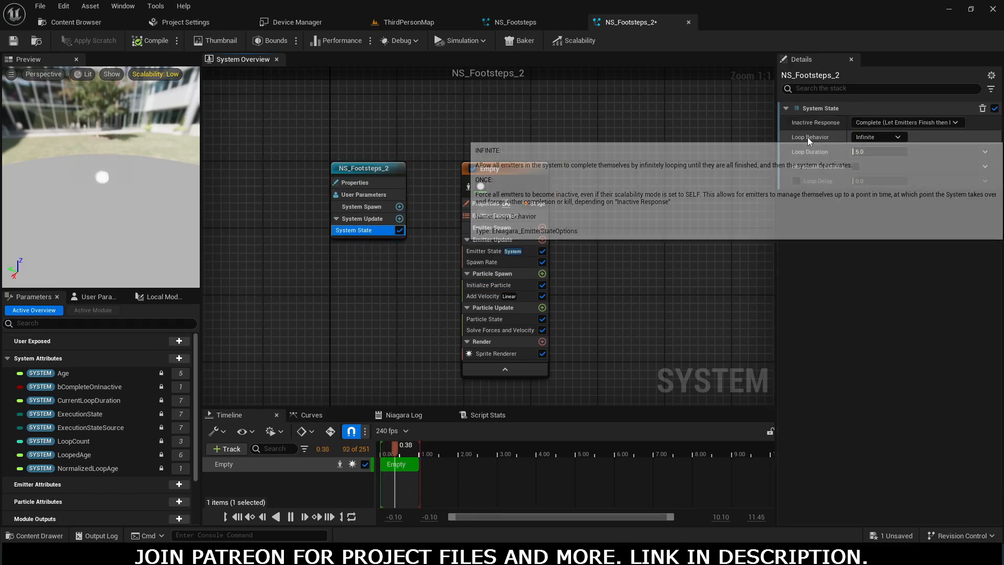
{"action": "left_click", "coordinate": [871, 138]}
{"action": "left_click", "coordinate": [872, 163]}
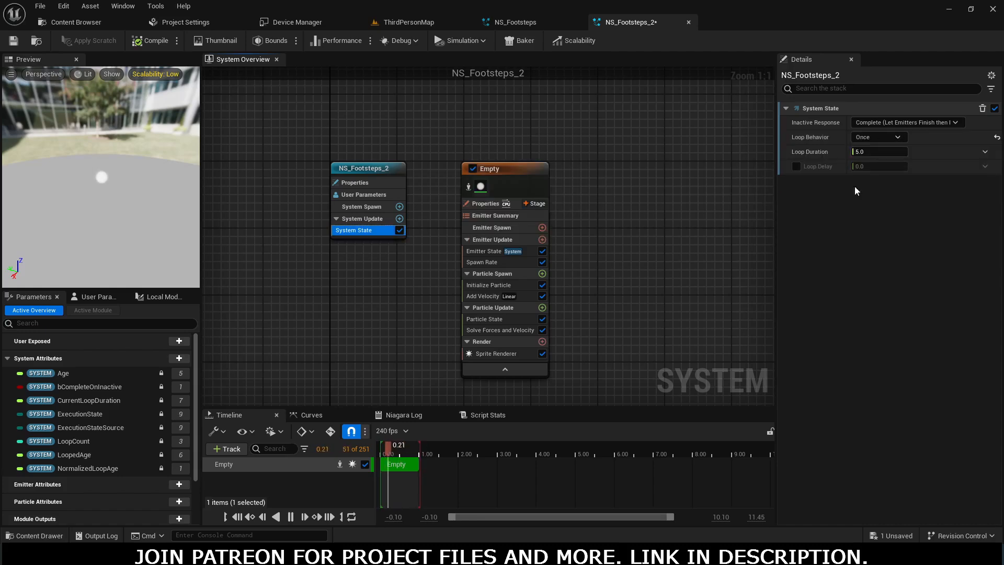
{"action": "left_click", "coordinate": [879, 152]}
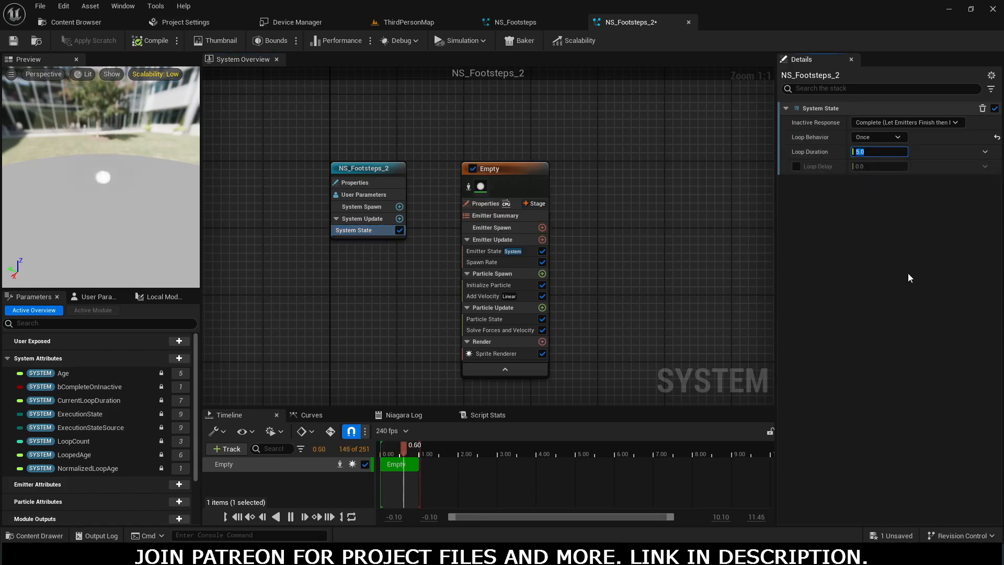
{"action": "type", "text": "0.8"}
{"action": "key", "text": "Return"}
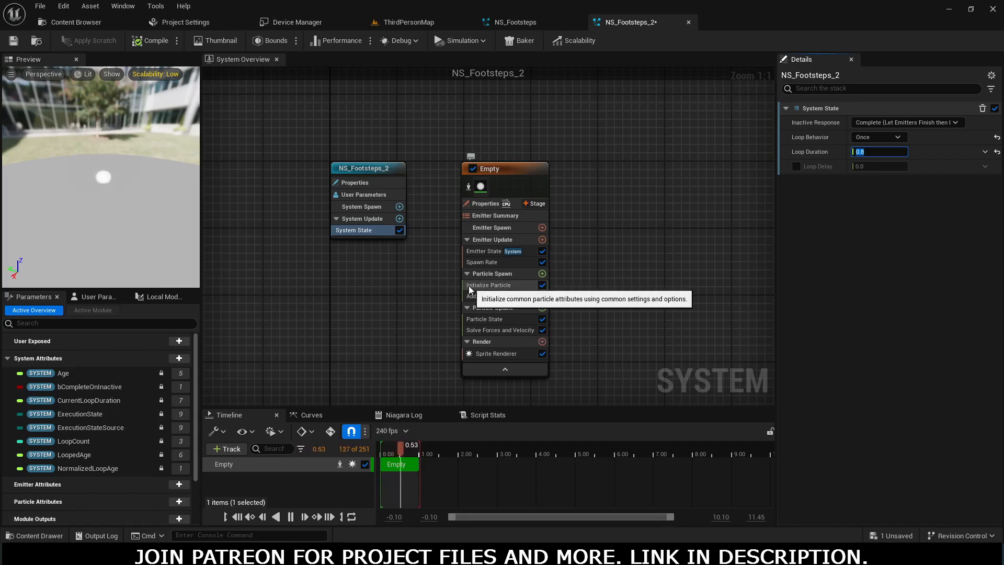
Step: Switch the Initialize Particle module's Lifetime Mode to Random with a minimum of 0.3 and a maximum of 0.8
{"action": "left_click", "coordinate": [491, 285]}
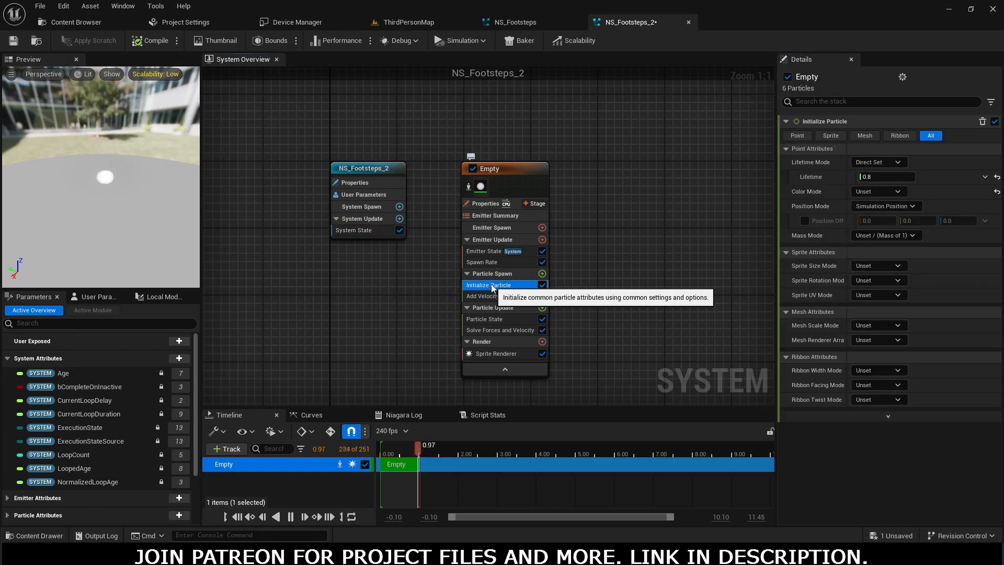
{"action": "left_click", "coordinate": [882, 161]}
{"action": "left_click", "coordinate": [888, 188]}
{"action": "left_click", "coordinate": [869, 177]}
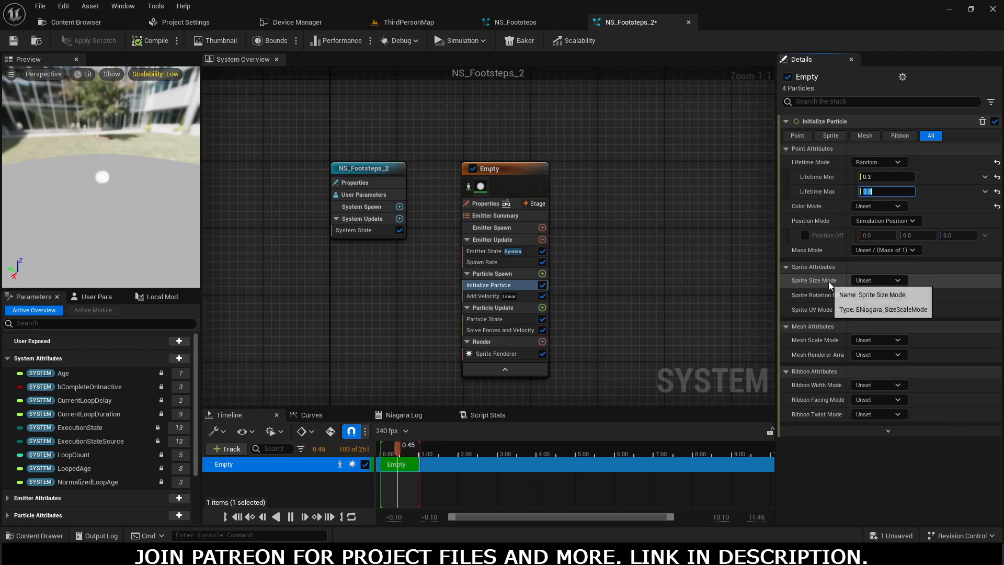
Step: Set the Sprite Size Mode to Uniform with a uniform sprite size of 25 and save the particle system
{"action": "left_click", "coordinate": [889, 281]}
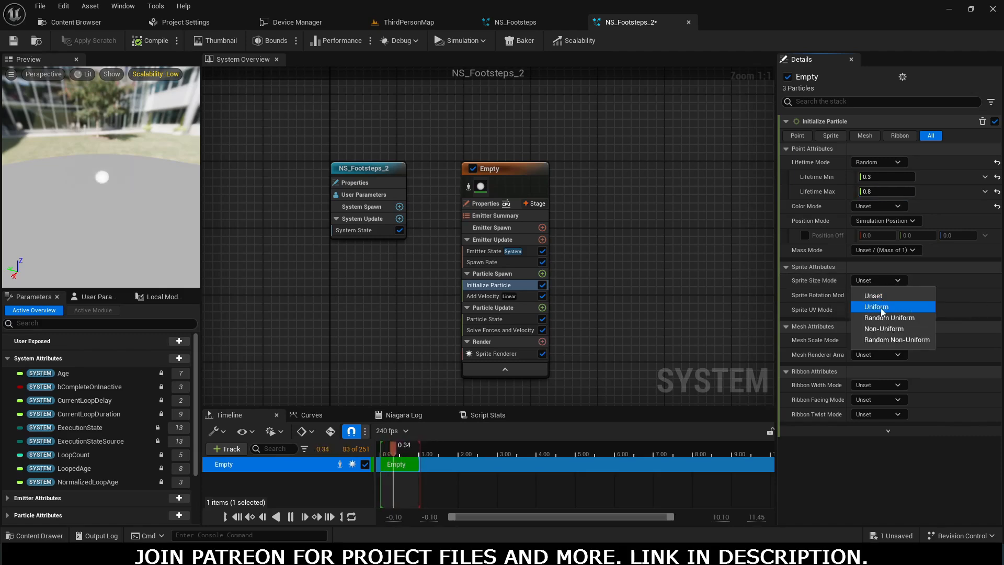
{"action": "left_click", "coordinate": [882, 307]}
{"action": "left_click", "coordinate": [873, 282]}
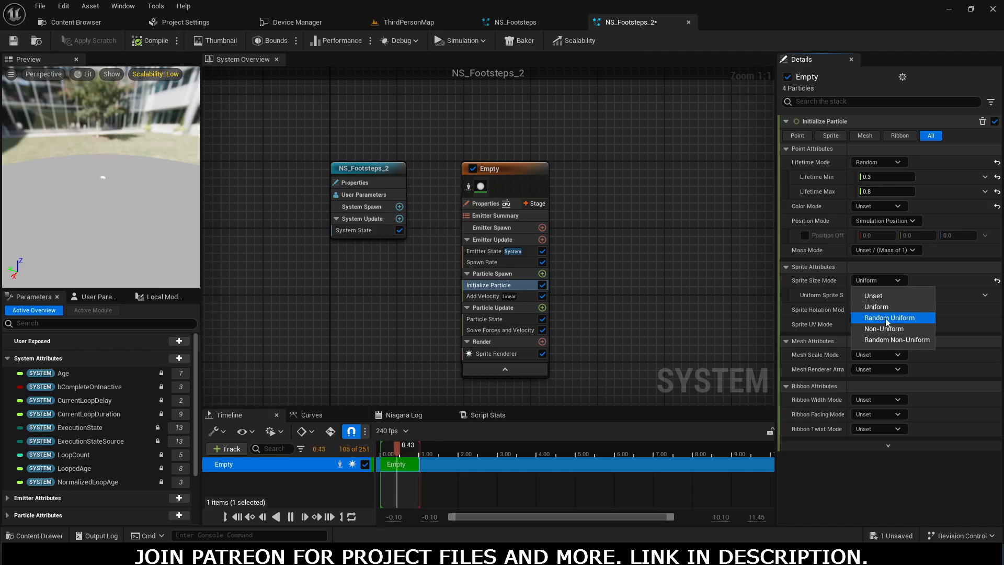
{"action": "key", "text": "Escape"}
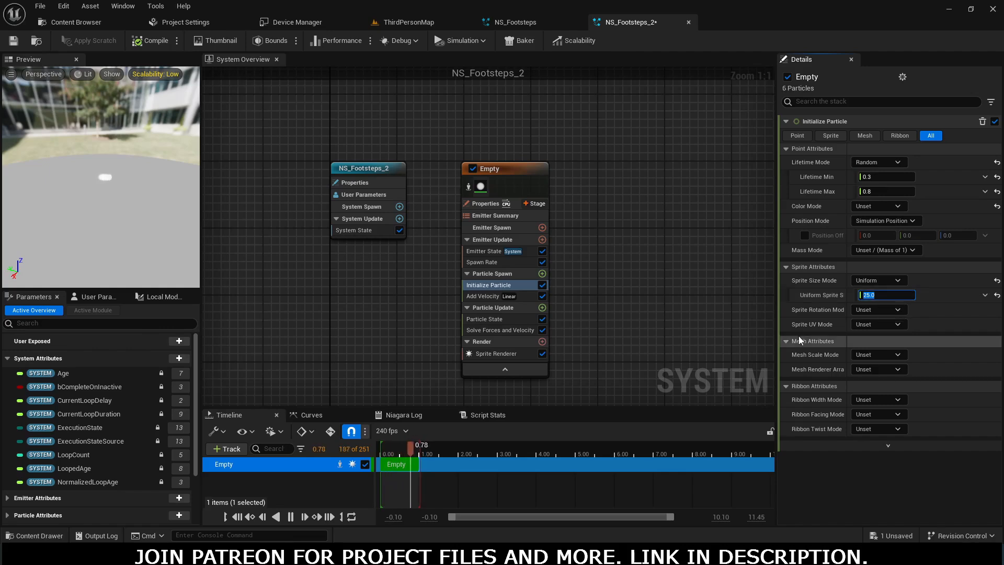
{"action": "left_click", "coordinate": [14, 45]}
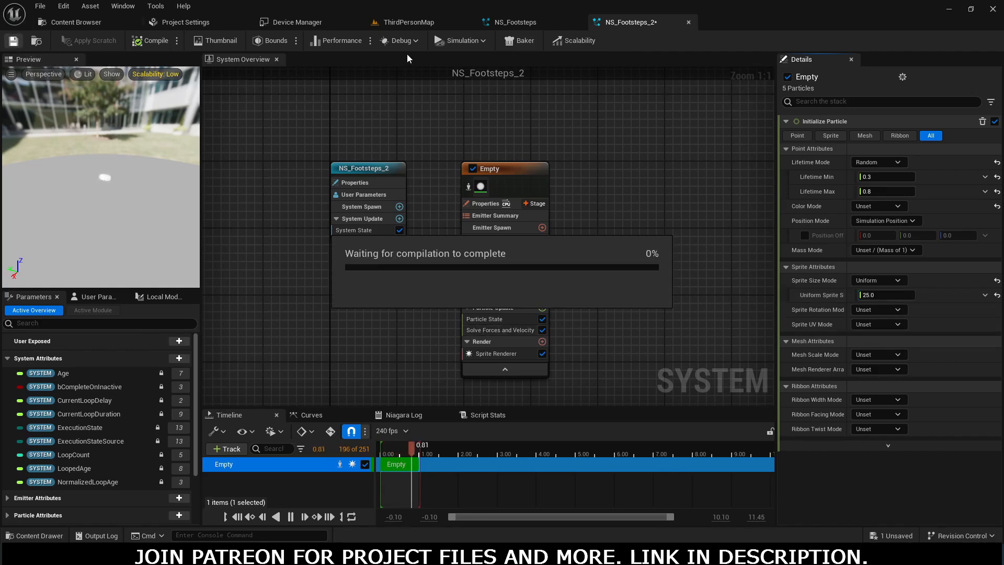
Step: Place NS_Footsteps_2 on the floor of ThirdPersonMap, inspect its particles from several angles, and delete it from the level
{"action": "left_click", "coordinate": [411, 22]}
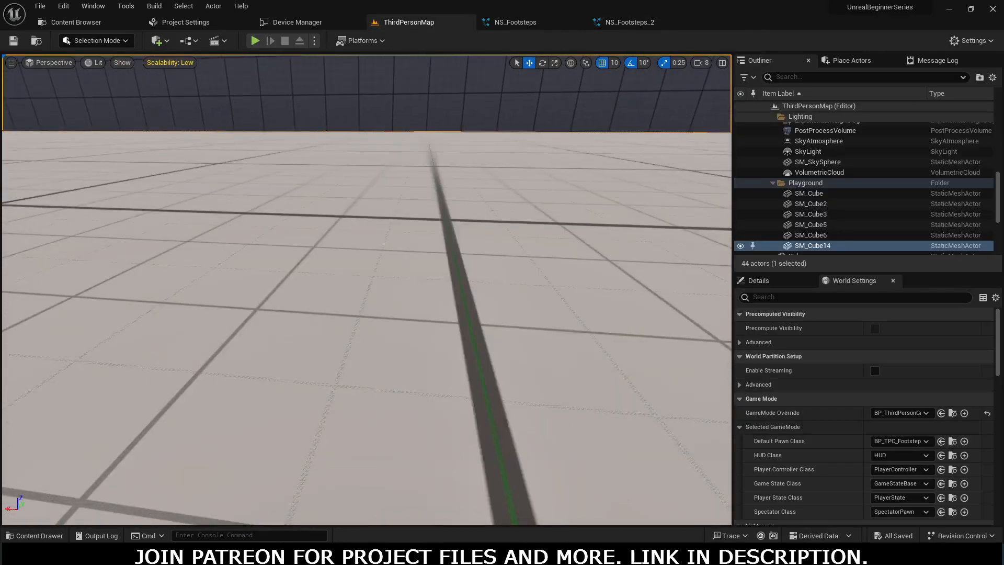
{"action": "right_click_drag", "start_coordinate": [457, 311], "coordinate": [457, 311]}
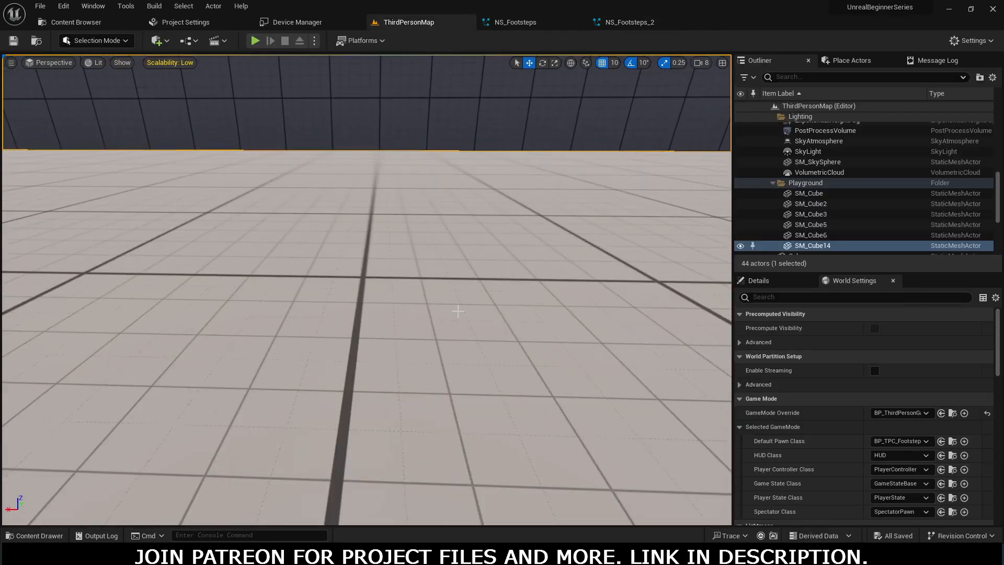
{"action": "key", "text": "ctrl+space"}
{"action": "left_click_drag", "start_coordinate": [385, 476], "coordinate": [419, 300]}
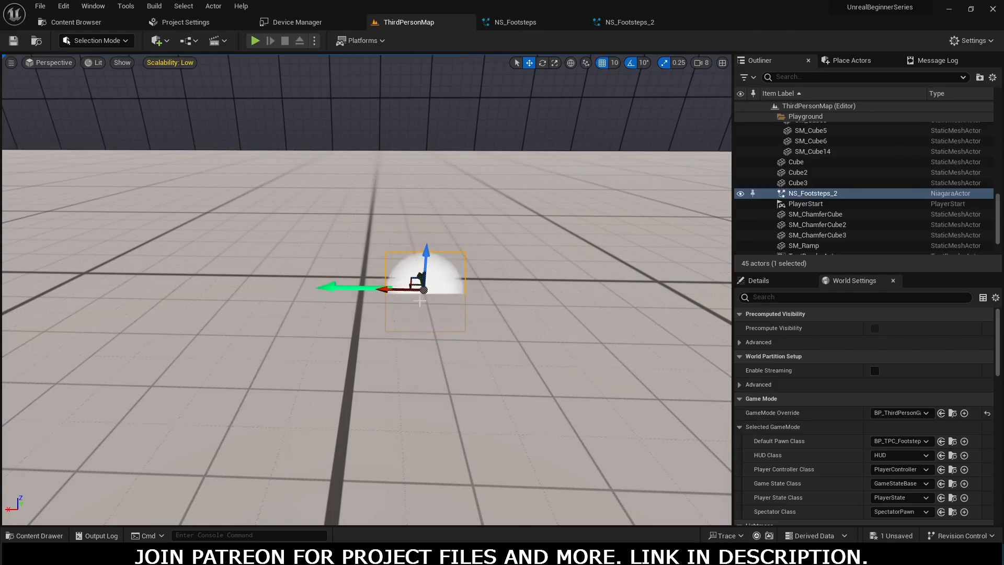
{"action": "right_click_drag", "start_coordinate": [420, 301], "coordinate": [420, 300]}
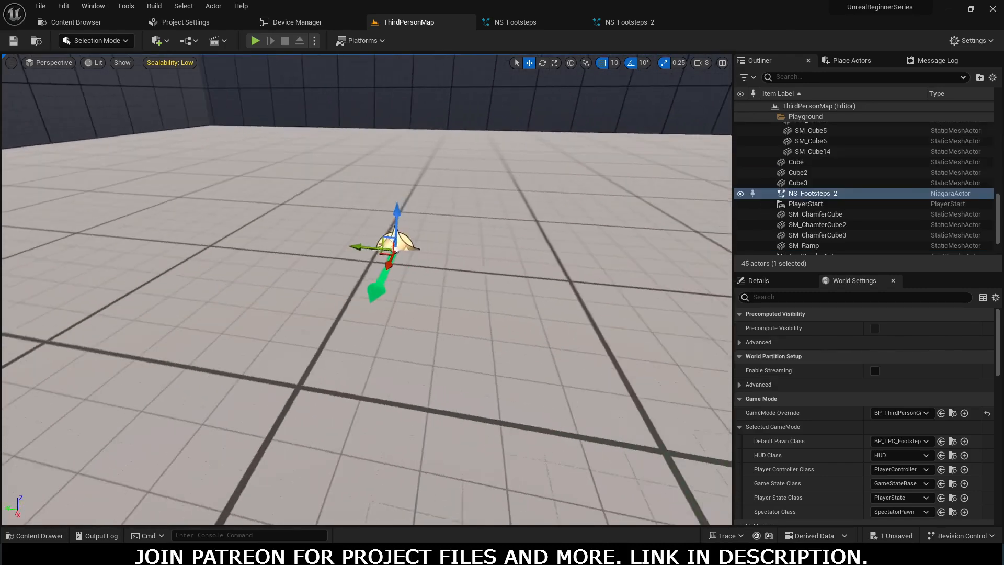
{"action": "right_click_drag", "start_coordinate": [319, 355], "coordinate": [319, 355]}
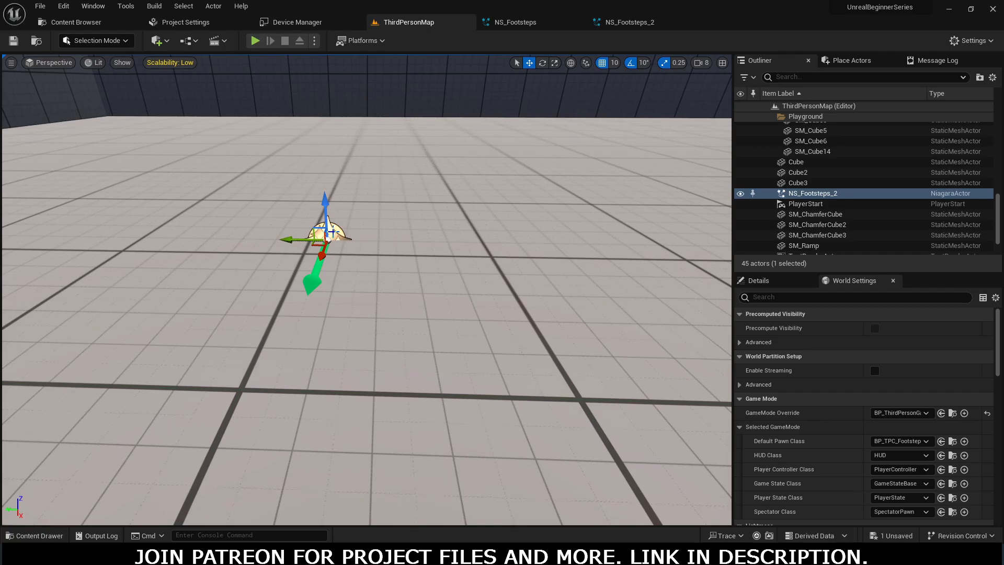
{"action": "key", "text": "Delete"}
Step: Play-test the level by running the character forward across the floor, and stop the session
{"action": "right_click_drag", "start_coordinate": [319, 355], "coordinate": [320, 355]}
{"action": "right_click_drag", "start_coordinate": [398, 268], "coordinate": [398, 268]}
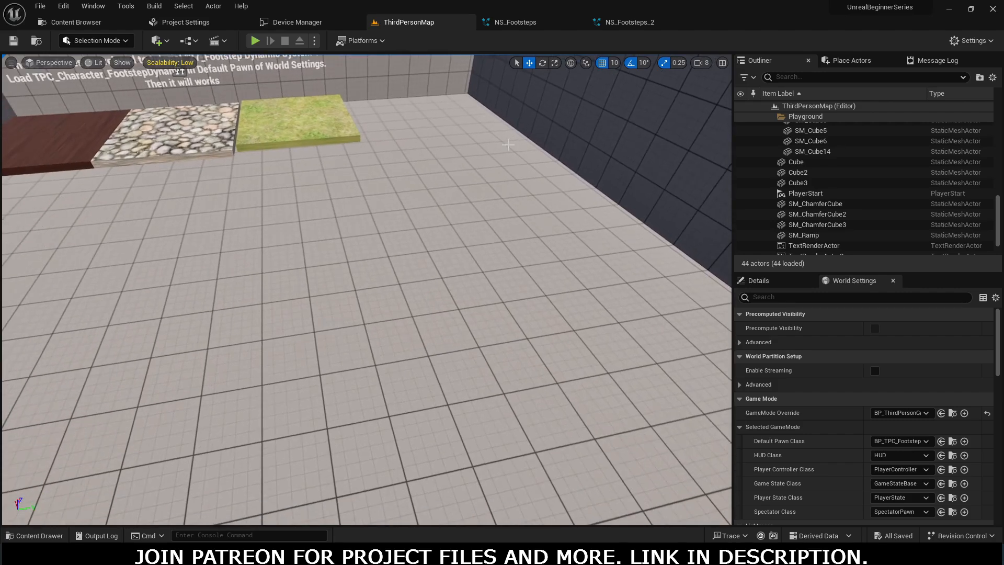
{"action": "left_click", "coordinate": [254, 46]}
{"action": "key", "text": "w"}
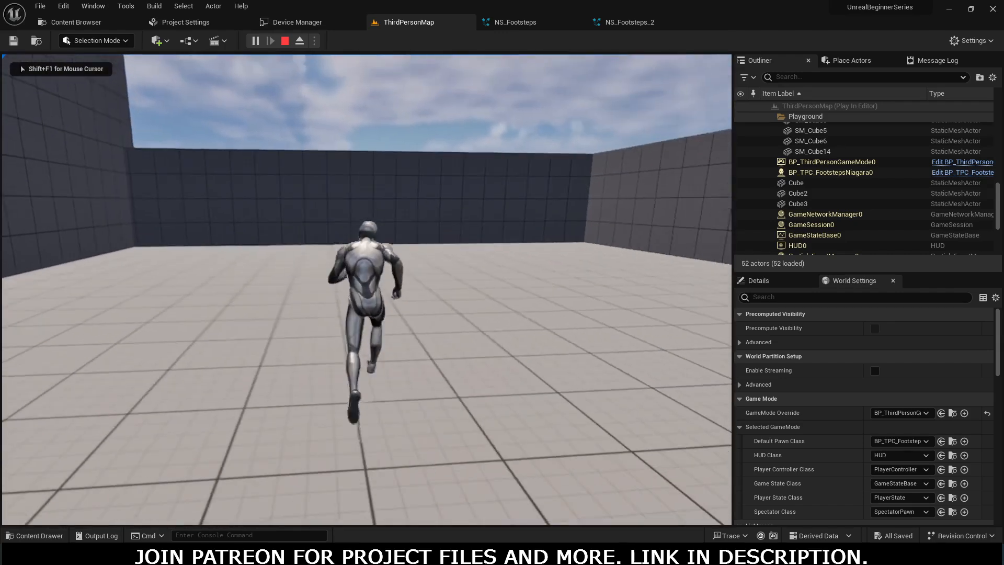
{"action": "key", "text": "Escape"}
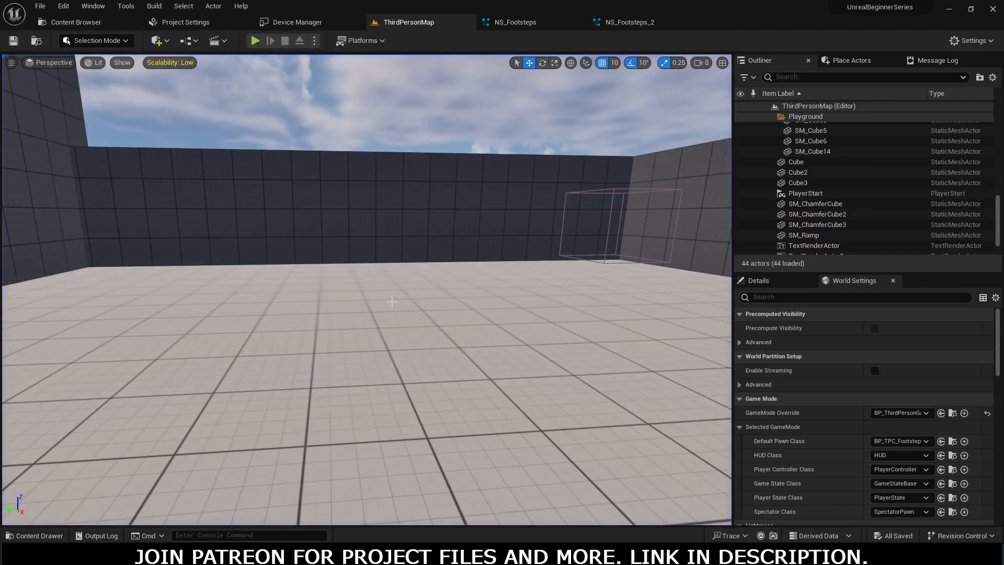
Step: Open the MM_Run_Fwd_FootstepNiagara animation from the Anims_FootstepsNiagara folder, select its first MS_Footsteps notify, and pause the preview playback
{"action": "key", "text": "ctrl+space"}
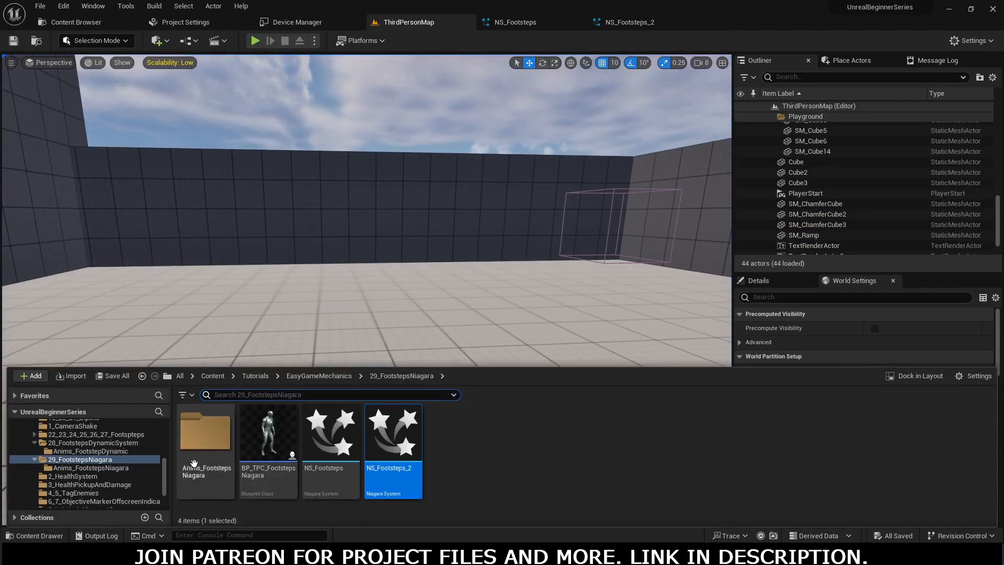
{"action": "double_click", "coordinate": [194, 463]}
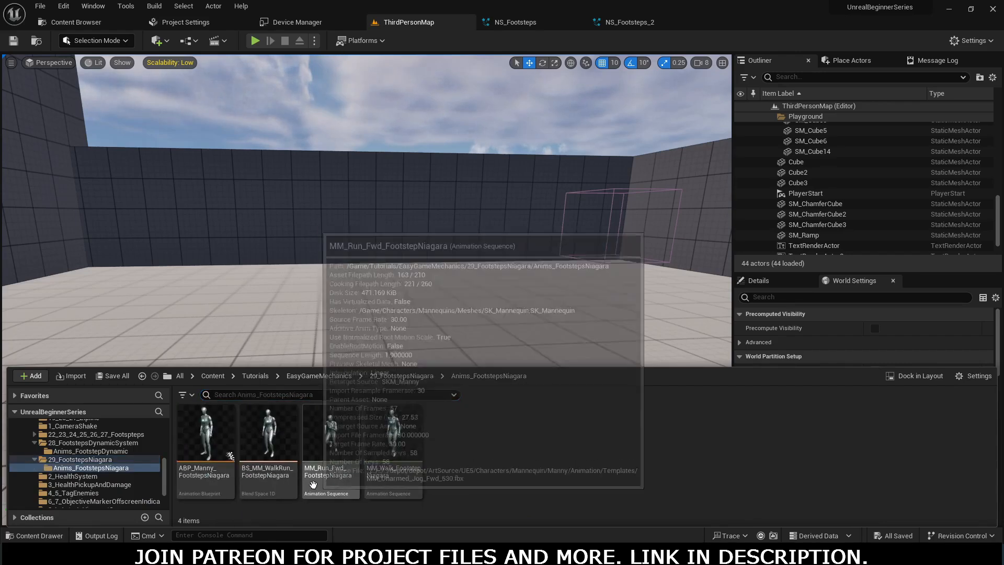
{"action": "double_click", "coordinate": [319, 460]}
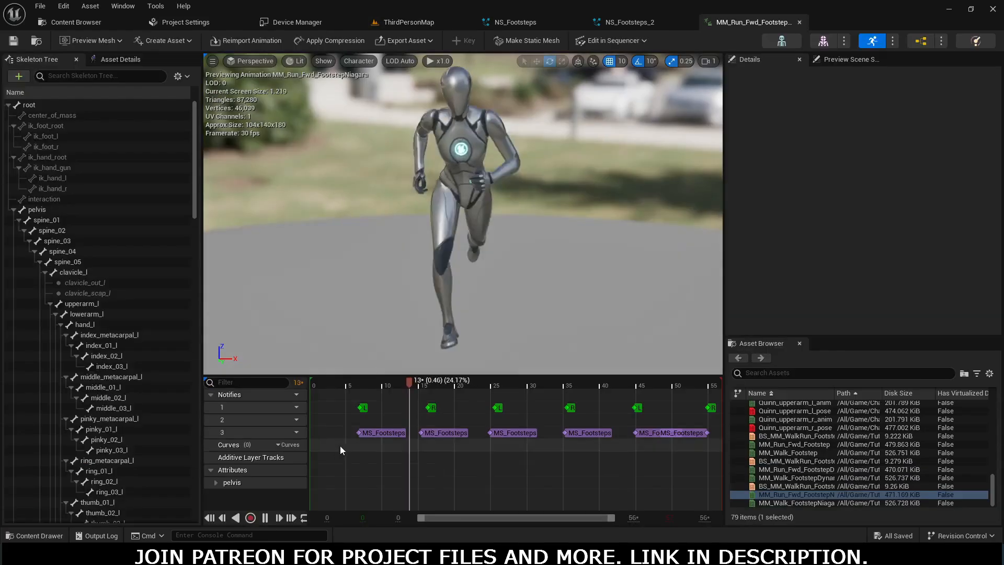
{"action": "left_click", "coordinate": [371, 432]}
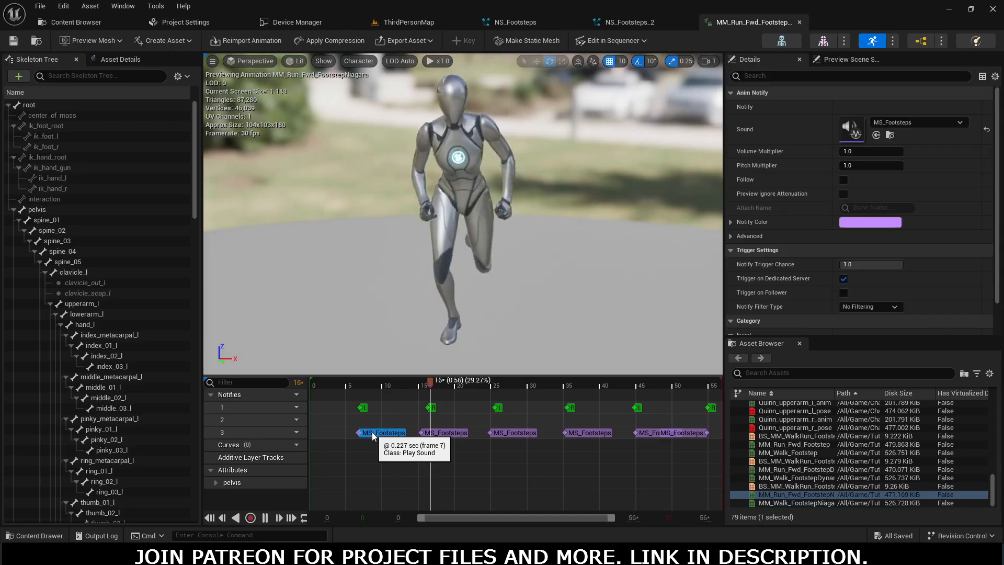
{"action": "key", "text": "space"}
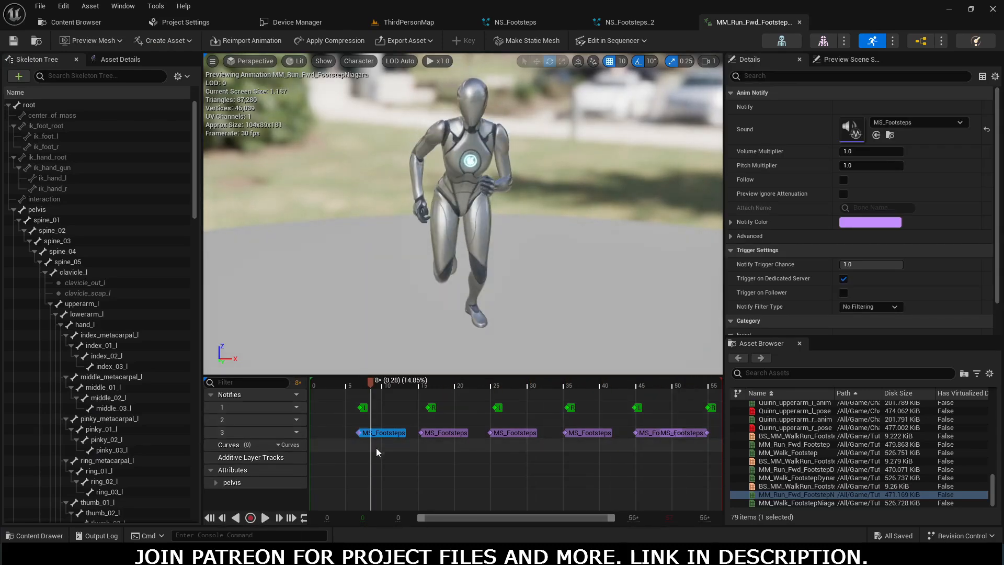
{"action": "key", "text": "space"}
{"action": "key", "text": "space"}
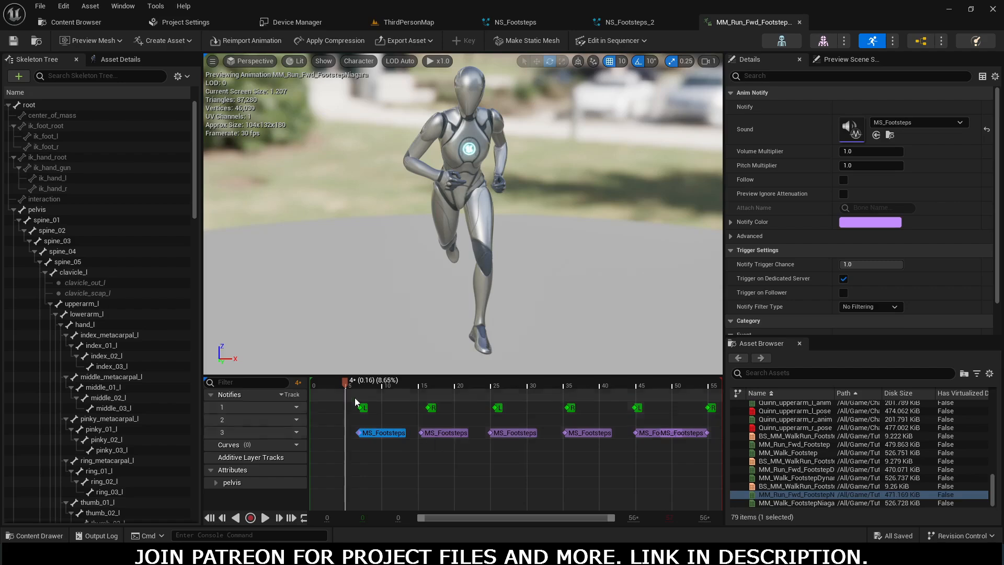
Step: Scrub the run animation to the first foot contact at about frame 6, checking the foot against the ground from the side
{"action": "left_click_drag", "start_coordinate": [346, 381], "coordinate": [437, 382]}
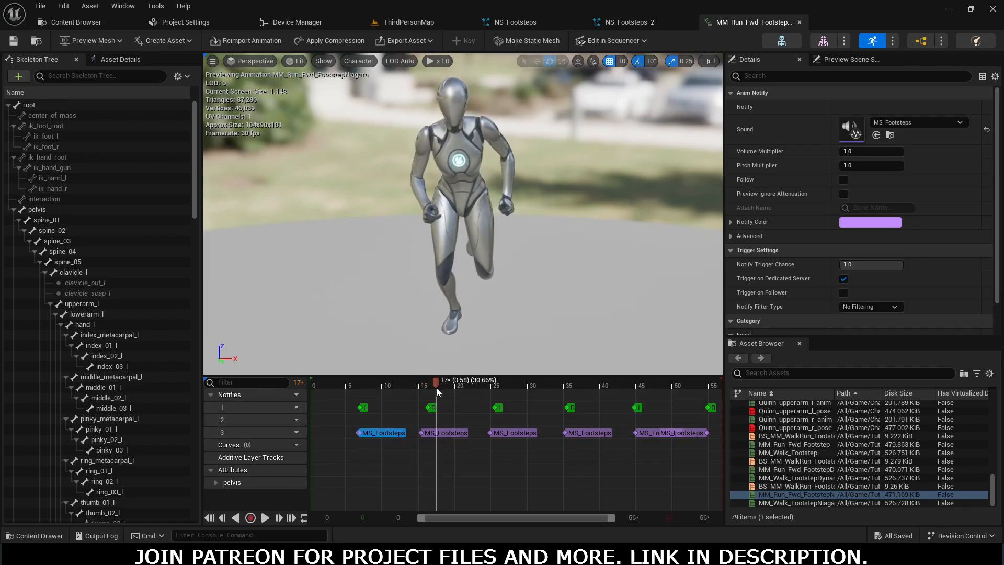
{"action": "left_click_drag", "start_coordinate": [433, 384], "coordinate": [349, 397]}
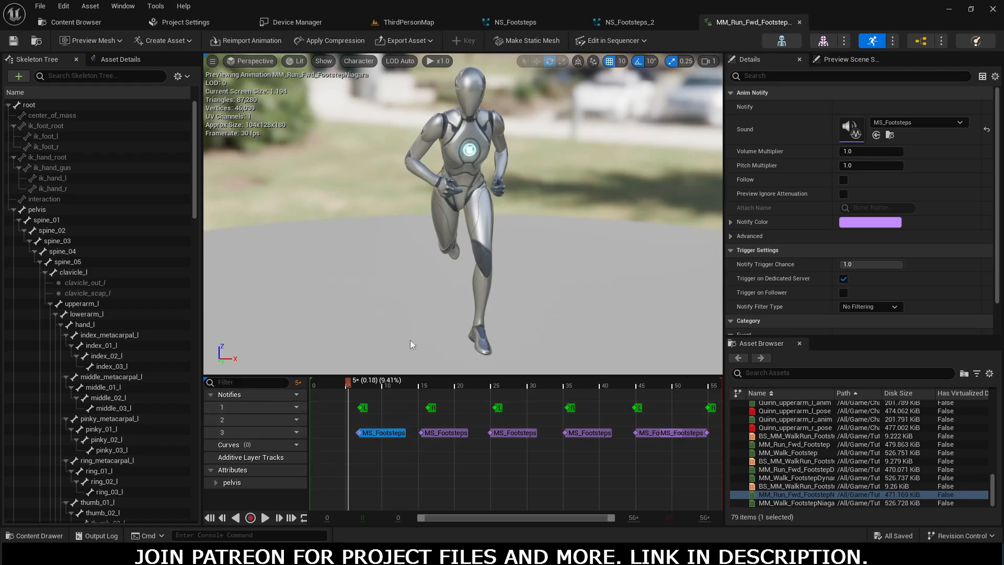
{"action": "left_click_drag", "start_coordinate": [347, 382], "coordinate": [328, 381]}
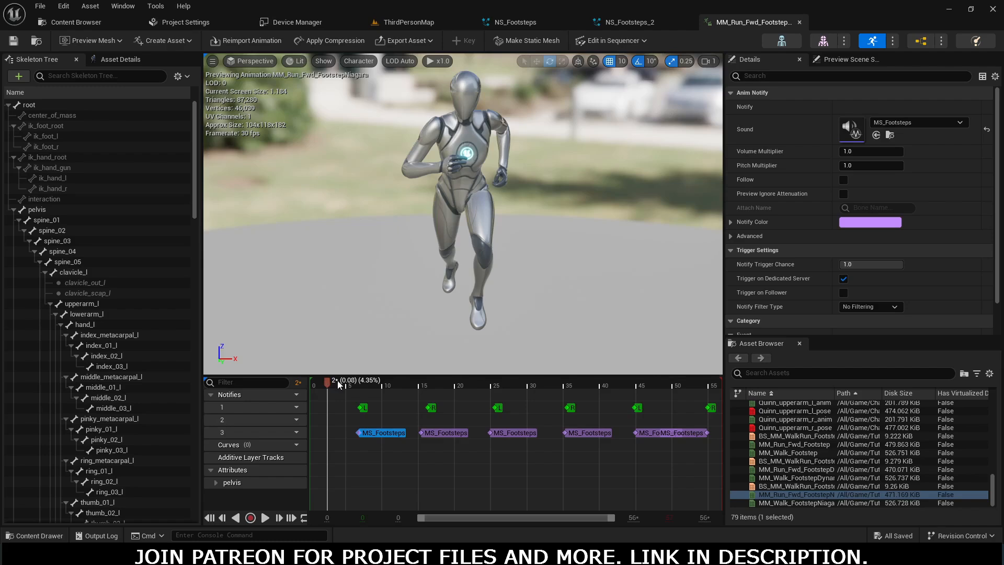
{"action": "left_click_drag", "start_coordinate": [398, 261], "coordinate": [455, 178]}
{"action": "left_click_drag", "start_coordinate": [332, 385], "coordinate": [360, 386]}
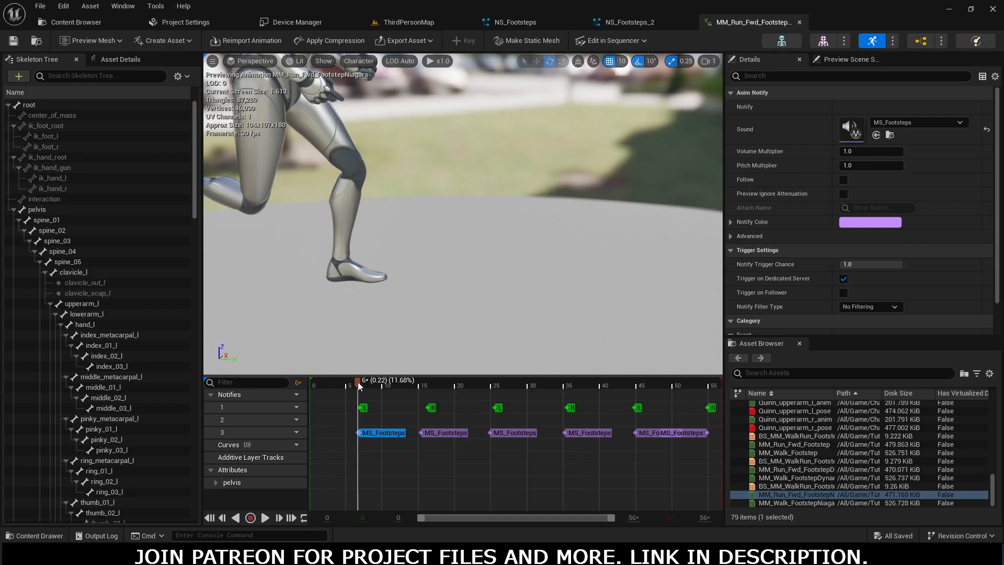
Step: Add a Play Niagara Particle Effect notify on track 2 at the first foot contact and assign NS_Footsteps_2 to it
{"action": "right_click", "coordinate": [358, 382]}
{"action": "left_click", "coordinate": [359, 419]}
{"action": "right_click", "coordinate": [359, 418]}
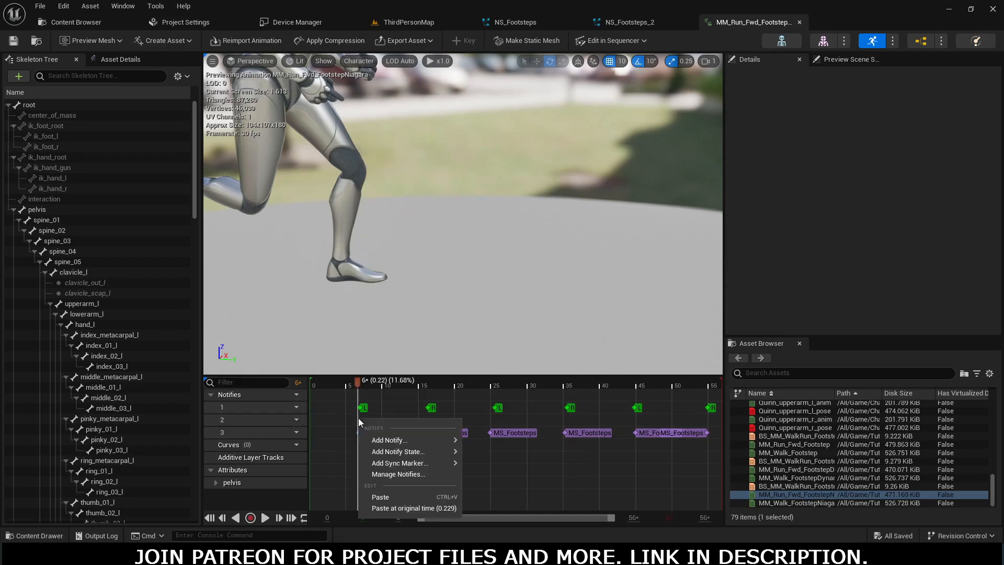
{"action": "mouse_move", "coordinate": [382, 439]}
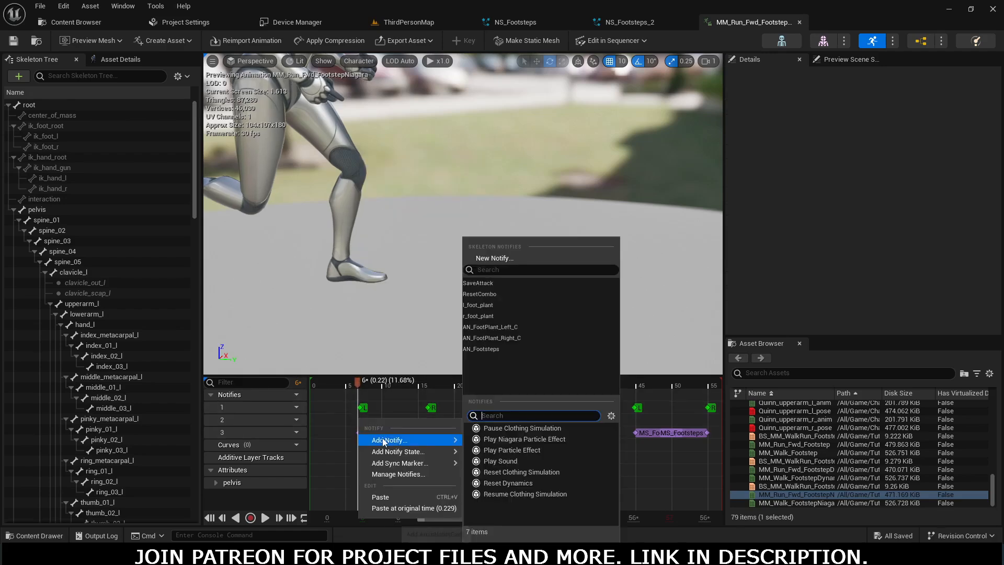
{"action": "left_click", "coordinate": [527, 438]}
{"action": "left_click", "coordinate": [409, 420]}
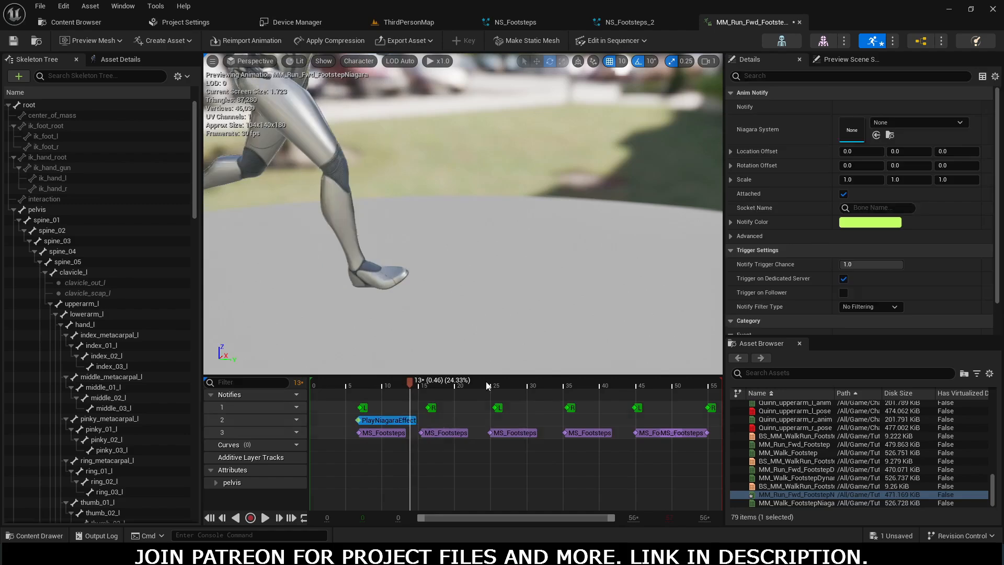
{"action": "left_click", "coordinate": [936, 121]}
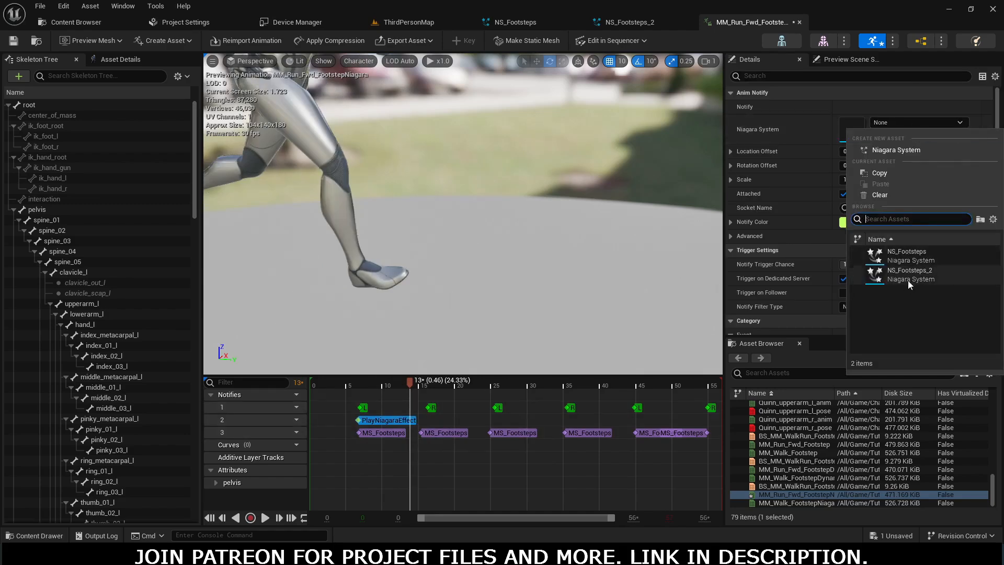
{"action": "left_click", "coordinate": [921, 273]}
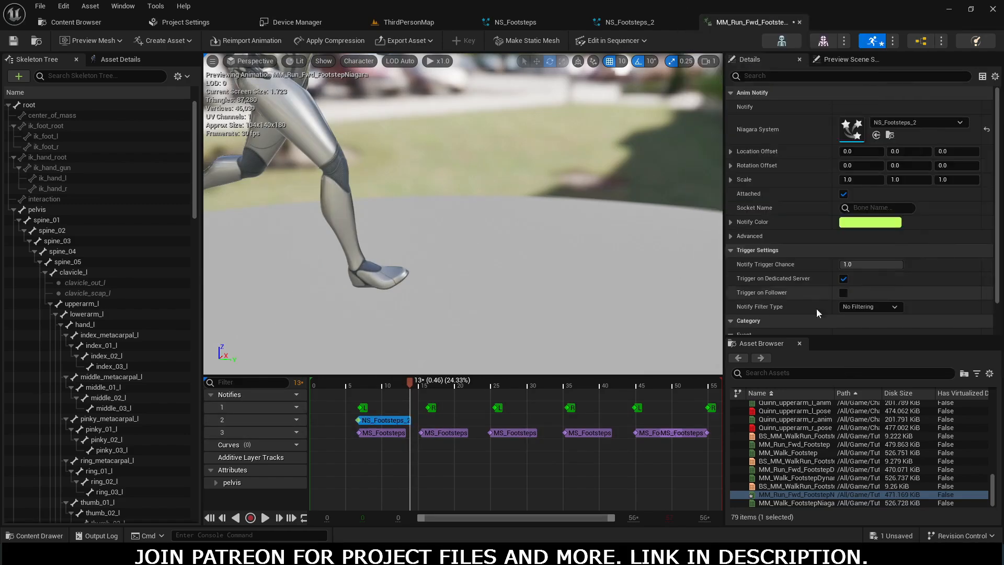
Step: Copy the NS_Footsteps_2 notify to the second foot contact at about frame 16 on track 2
{"action": "left_click_drag", "start_coordinate": [413, 384], "coordinate": [330, 387]}
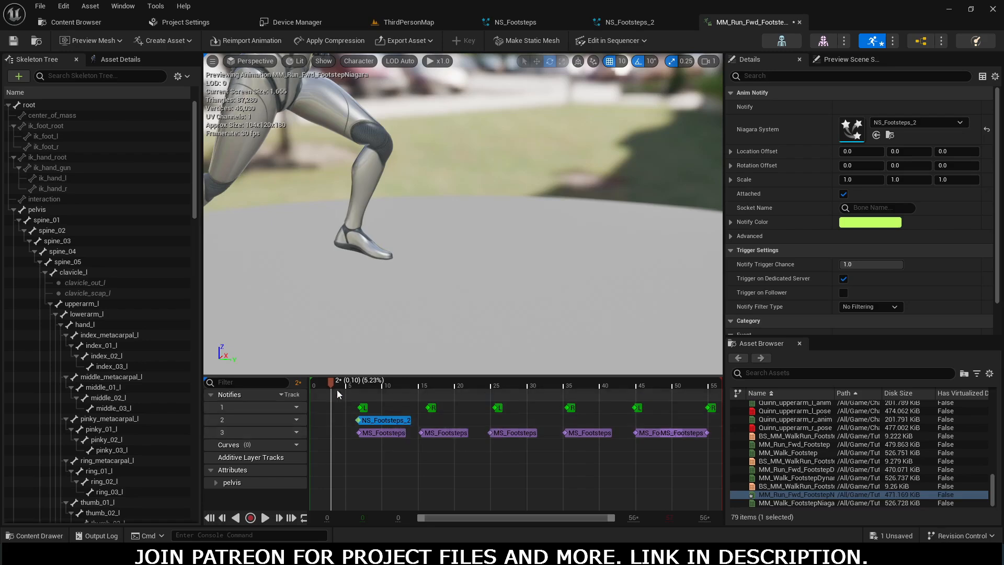
{"action": "left_click_drag", "start_coordinate": [334, 383], "coordinate": [429, 387]}
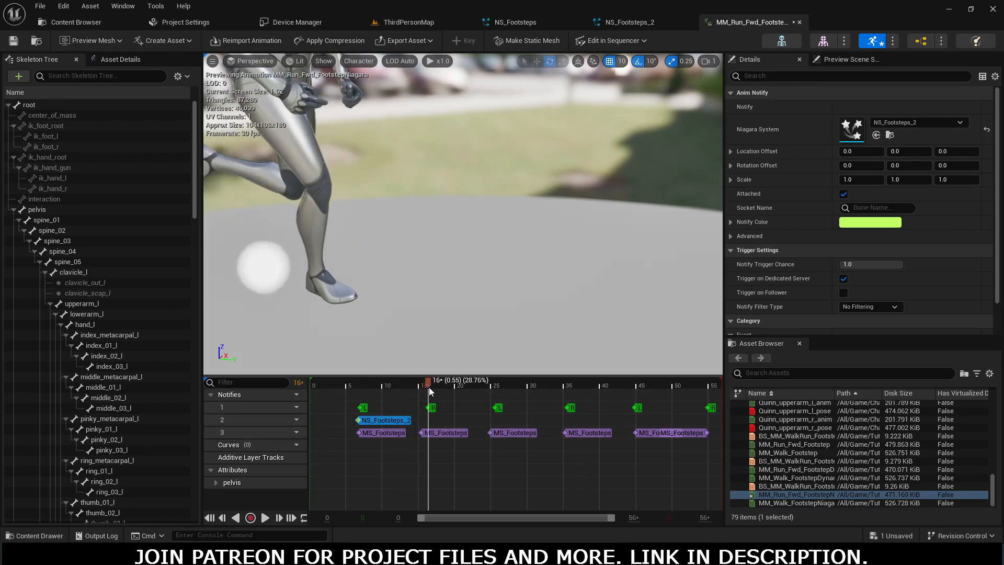
{"action": "right_click", "coordinate": [429, 420]}
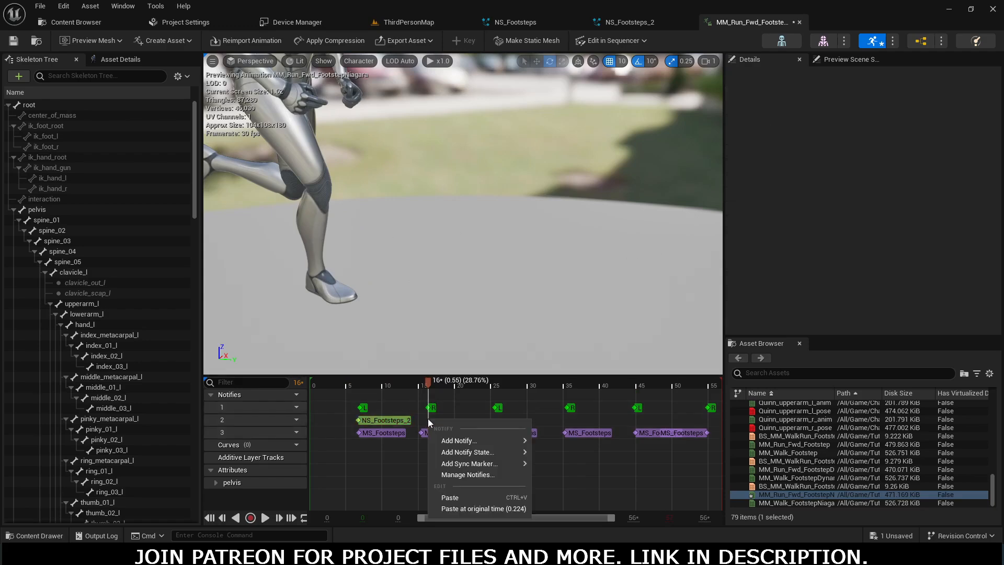
{"action": "left_click", "coordinate": [431, 408]}
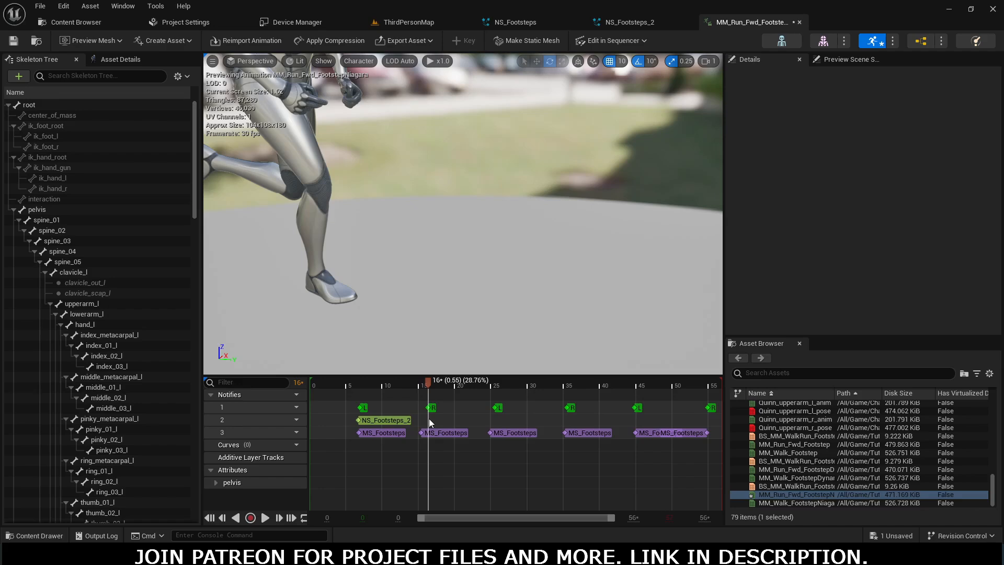
{"action": "key", "text": "ctrl+v"}
Step: Check the effect positions against the feet from behind and set the first NS_Footsteps_2 notify's X location offset to 14
{"action": "left_click_drag", "start_coordinate": [429, 385], "coordinate": [336, 384]}
{"action": "right_click_drag", "start_coordinate": [463, 215], "coordinate": [321, 342]}
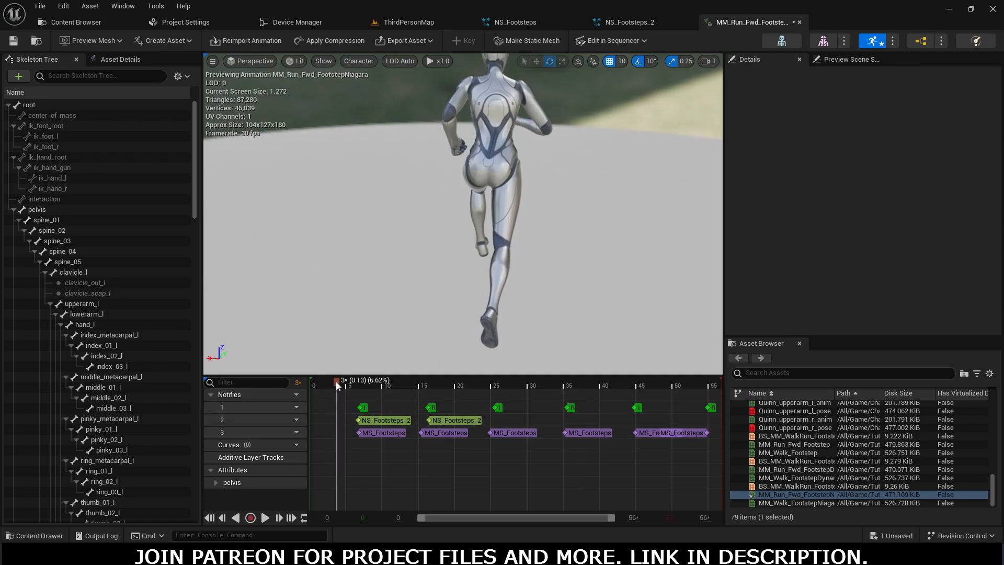
{"action": "left_click_drag", "start_coordinate": [338, 381], "coordinate": [372, 381]}
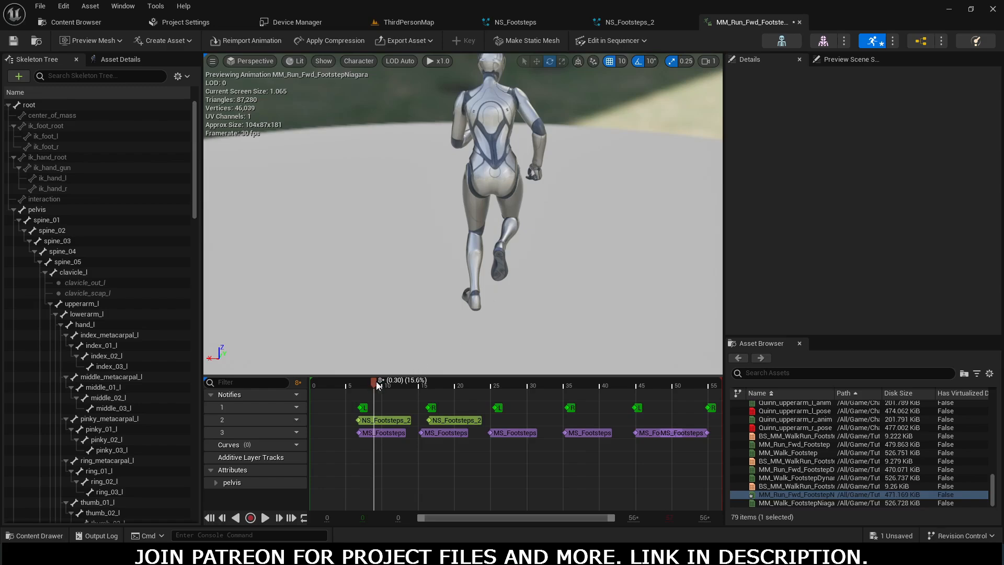
{"action": "left_click_drag", "start_coordinate": [378, 386], "coordinate": [447, 380]}
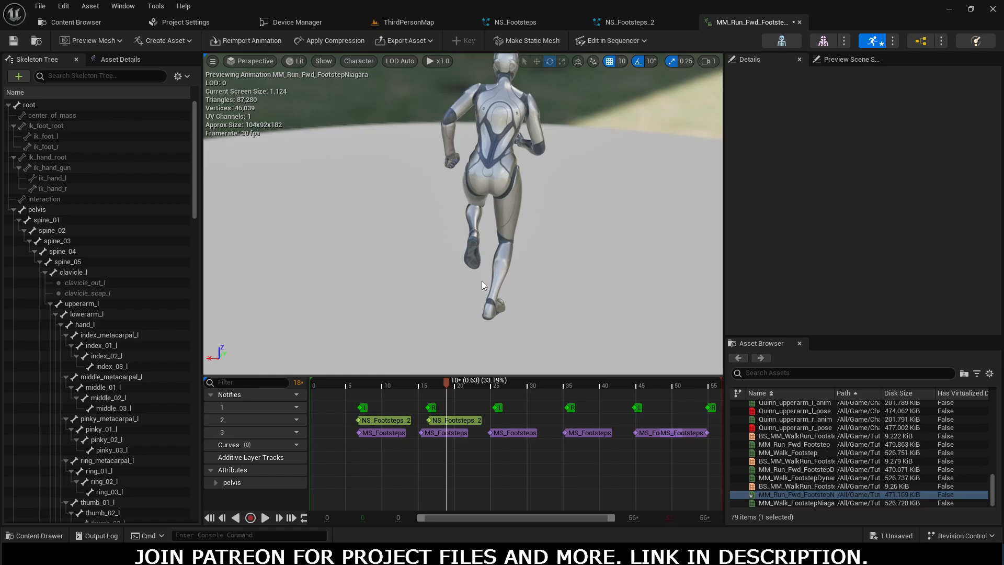
{"action": "left_click", "coordinate": [375, 419]}
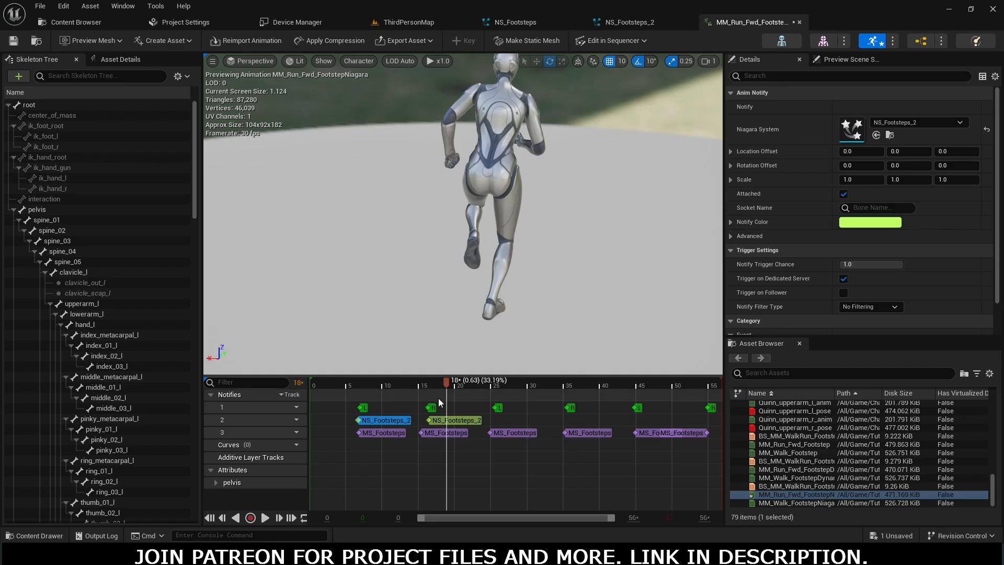
{"action": "left_click_drag", "start_coordinate": [443, 380], "coordinate": [345, 385]}
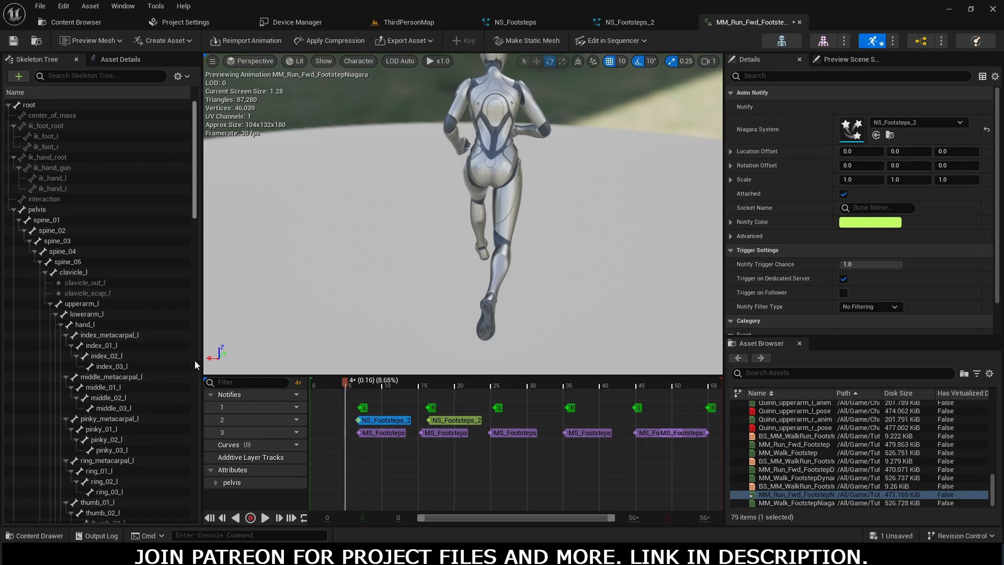
{"action": "left_click", "coordinate": [848, 152]}
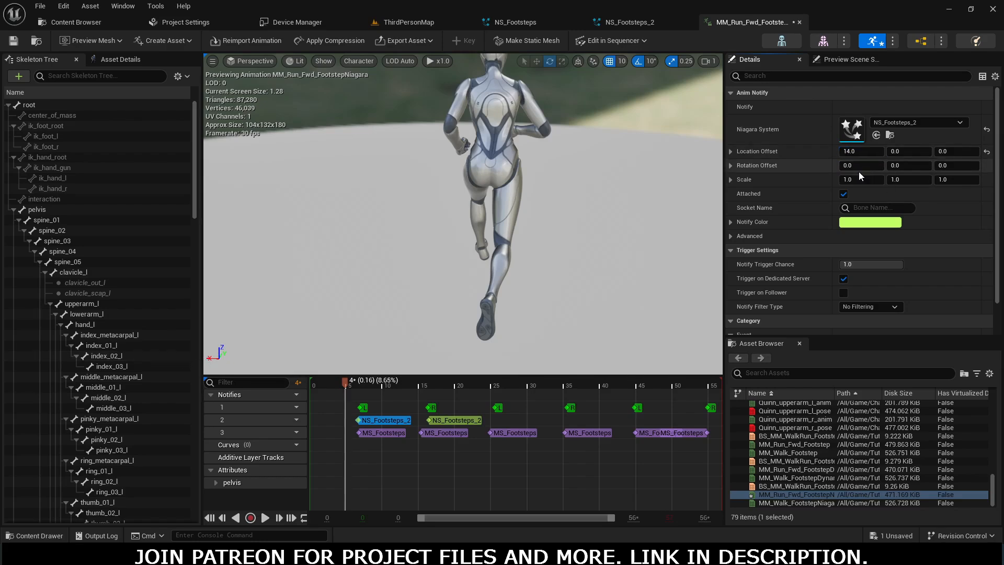
Step: Set the second NS_Footsteps_2 notify's X location offset to -12 and scrub the animation to check the effect under that foot
{"action": "left_click_drag", "start_coordinate": [340, 381], "coordinate": [365, 394]}
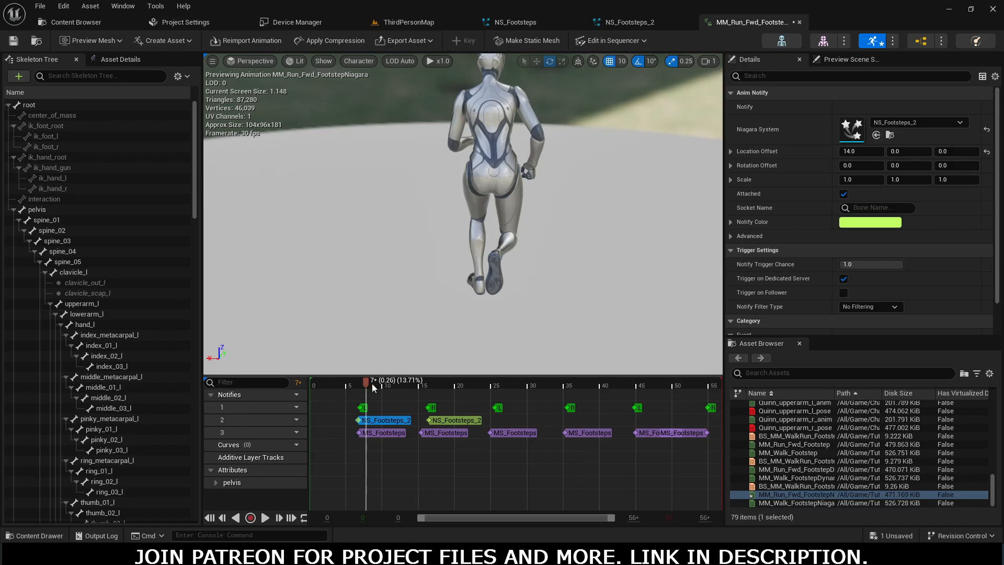
{"action": "left_click_drag", "start_coordinate": [371, 382], "coordinate": [430, 395]}
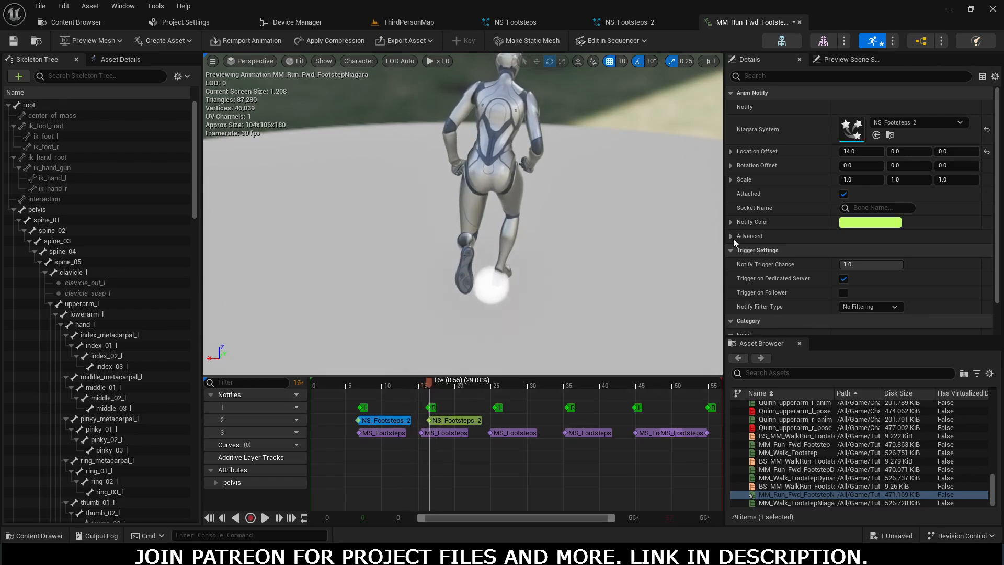
{"action": "left_click", "coordinate": [451, 420]}
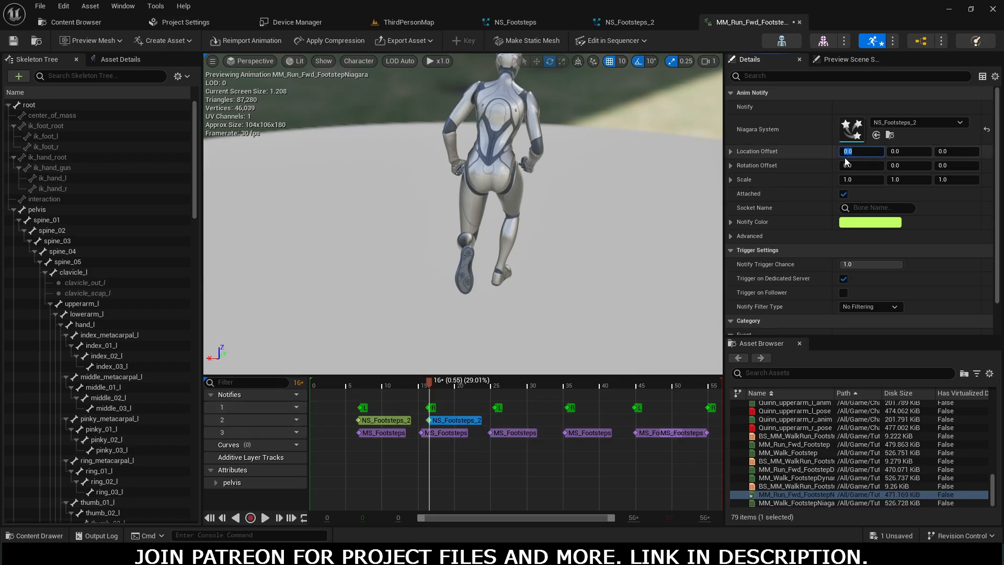
{"action": "type", "text": "-12"}
{"action": "key", "text": "Return"}
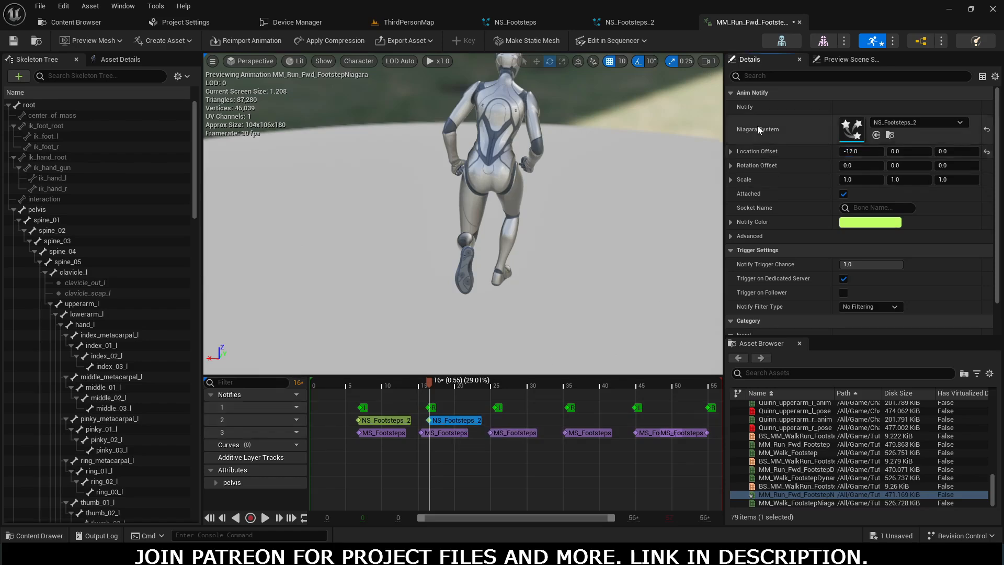
{"action": "left_click_drag", "start_coordinate": [428, 383], "coordinate": [479, 380]}
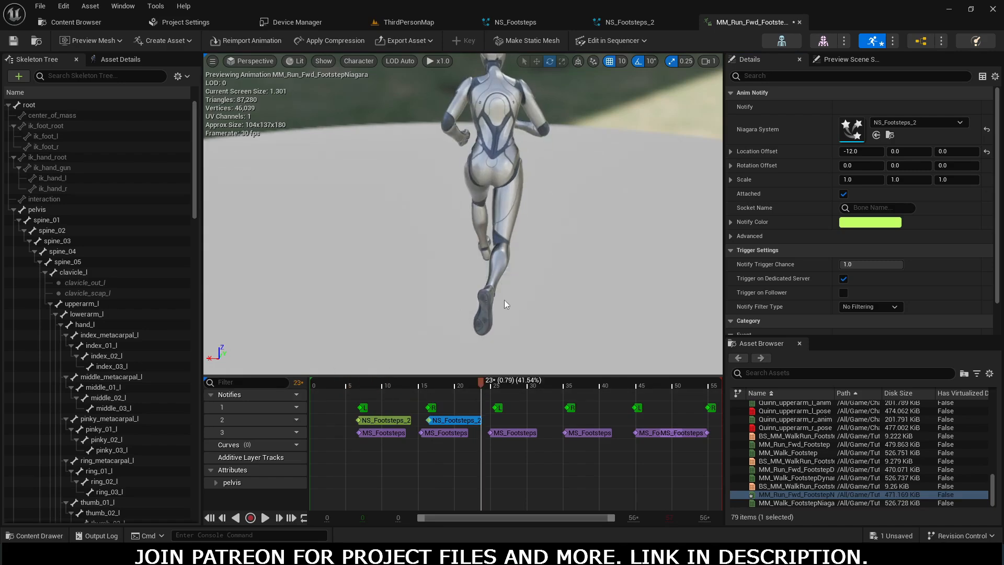
{"action": "mouse_move", "coordinate": [475, 382]}
{"action": "left_mouse_down"}
{"action": "mouse_move", "coordinate": [303, 391]}
{"action": "mouse_move", "coordinate": [459, 391]}
{"action": "left_mouse_up"}
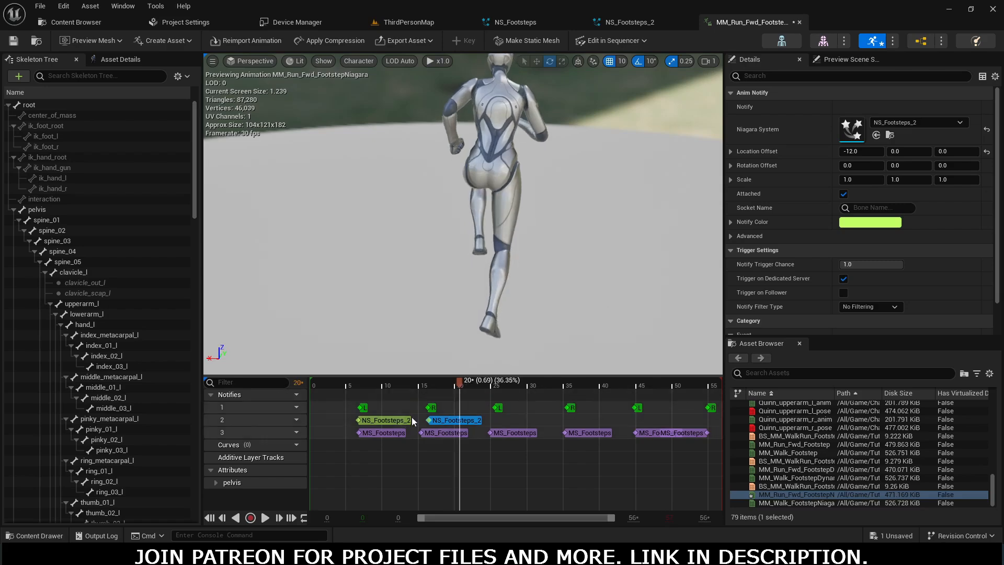
Step: Copy the first NS_Footsteps_2 notify to the other left-foot sync markers near frames 25 and 45 on track 2
{"action": "left_click", "coordinate": [385, 421]}
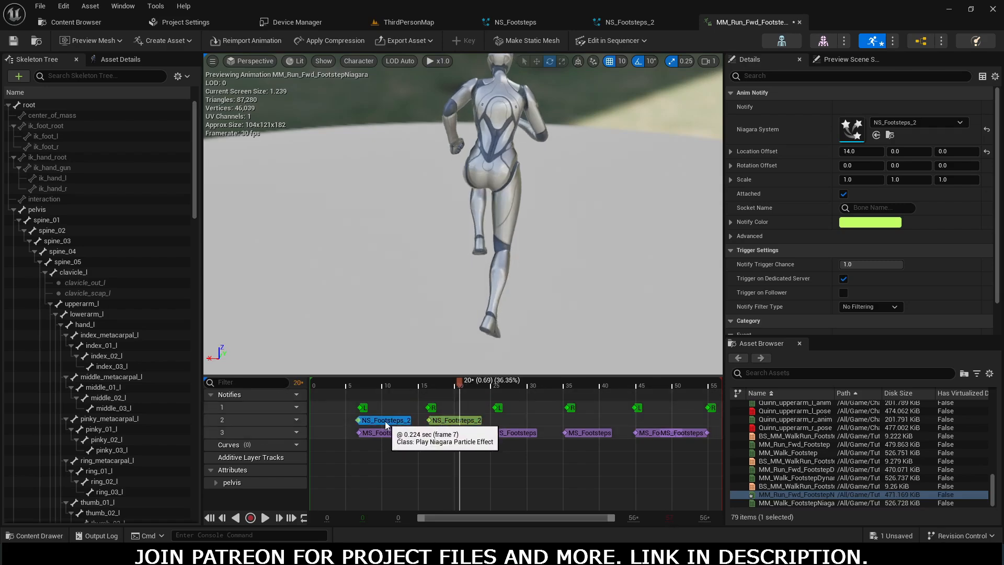
{"action": "left_click", "coordinate": [494, 417]}
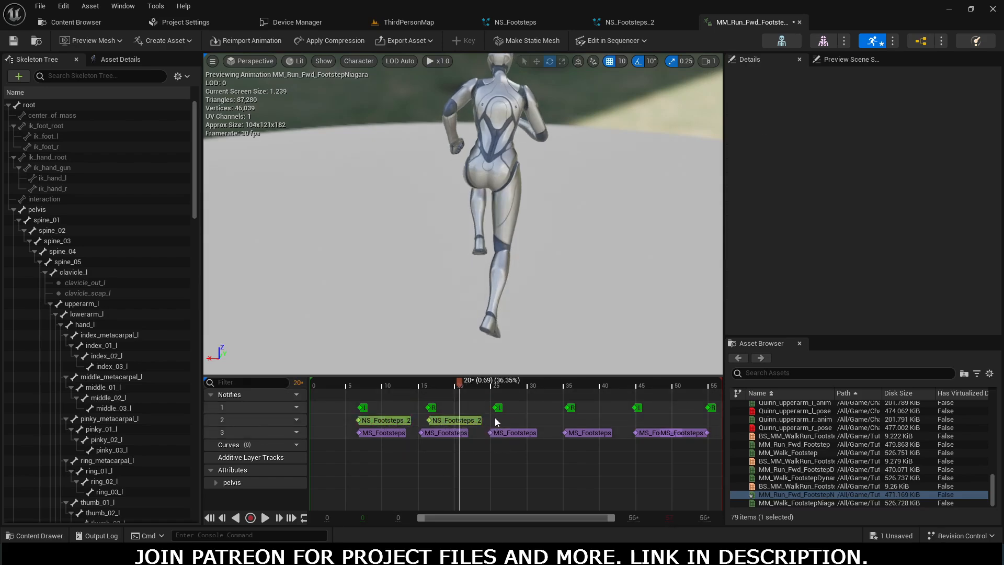
{"action": "right_click", "coordinate": [494, 417]}
{"action": "left_click", "coordinate": [528, 424]}
{"action": "right_click", "coordinate": [635, 418]}
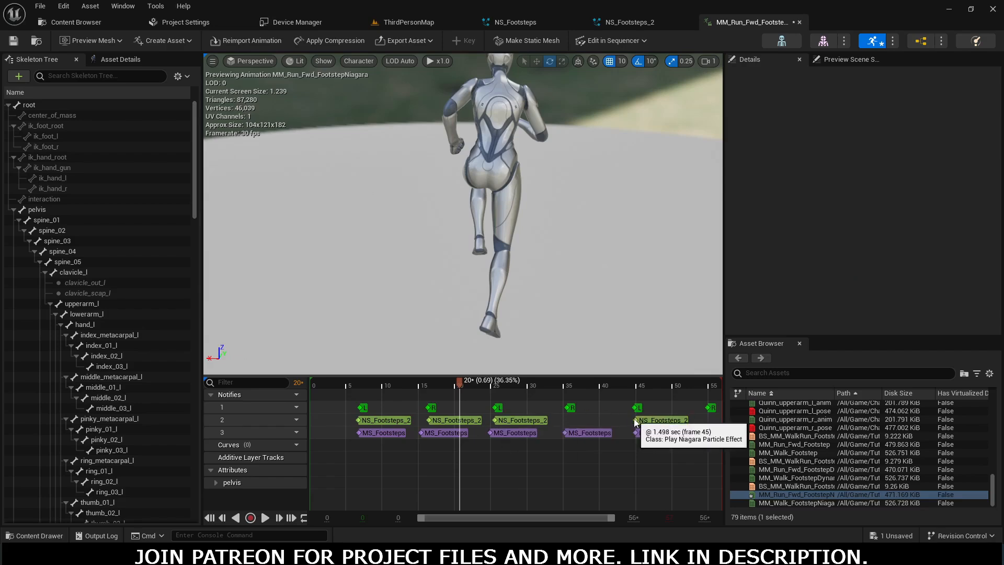
{"action": "left_click", "coordinate": [669, 424]}
Step: Copy the second NS_Footsteps_2 notify to the remaining right-foot sync markers near frames 35 and 55 on track 2
{"action": "left_click", "coordinate": [445, 421]}
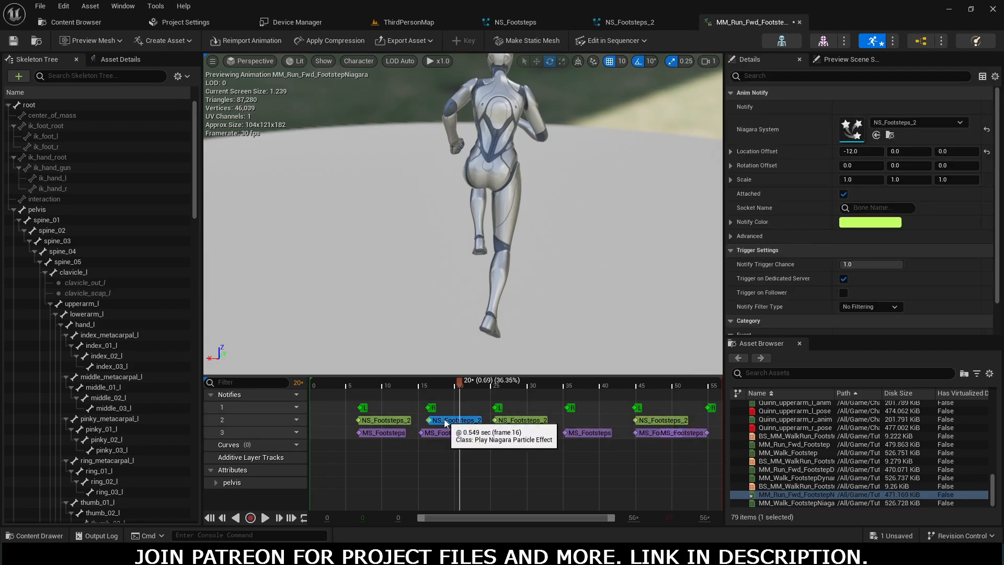
{"action": "right_click", "coordinate": [567, 418]}
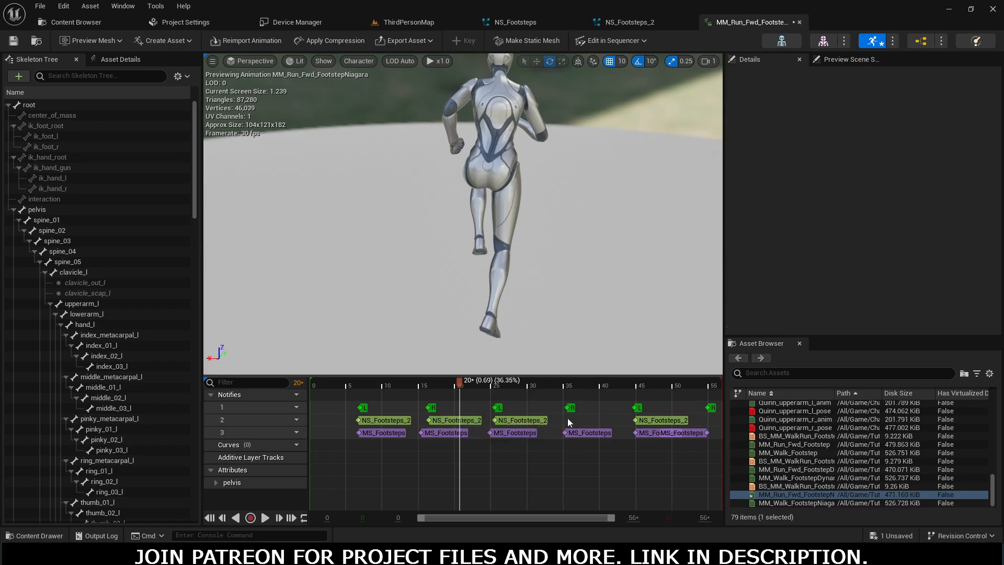
{"action": "left_click", "coordinate": [601, 424]}
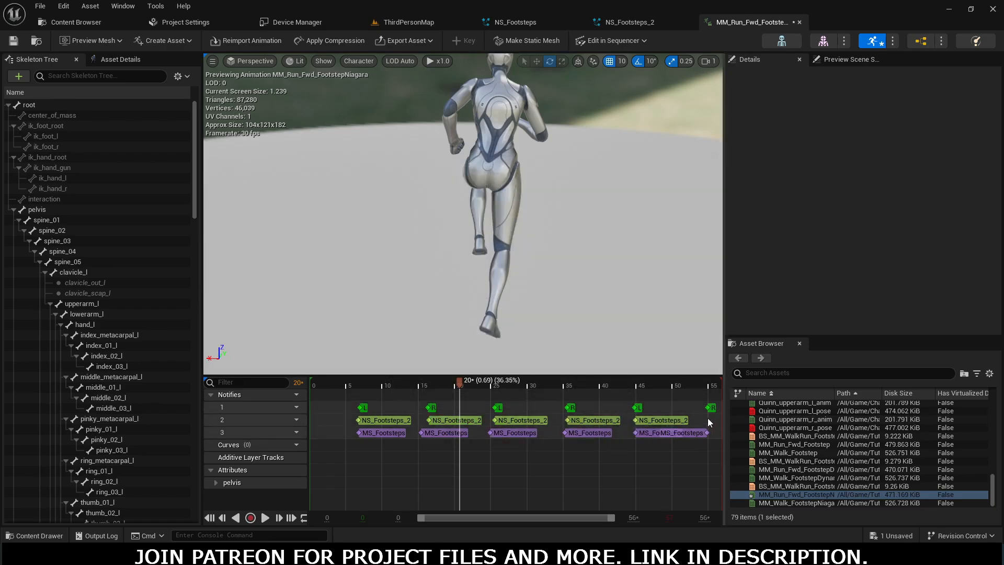
{"action": "right_click", "coordinate": [707, 419]}
{"action": "left_click", "coordinate": [742, 424]}
Step: Play back the run animation to check the footstep effects under both feet, and save all changes
{"action": "left_click_drag", "start_coordinate": [459, 385], "coordinate": [316, 391]}
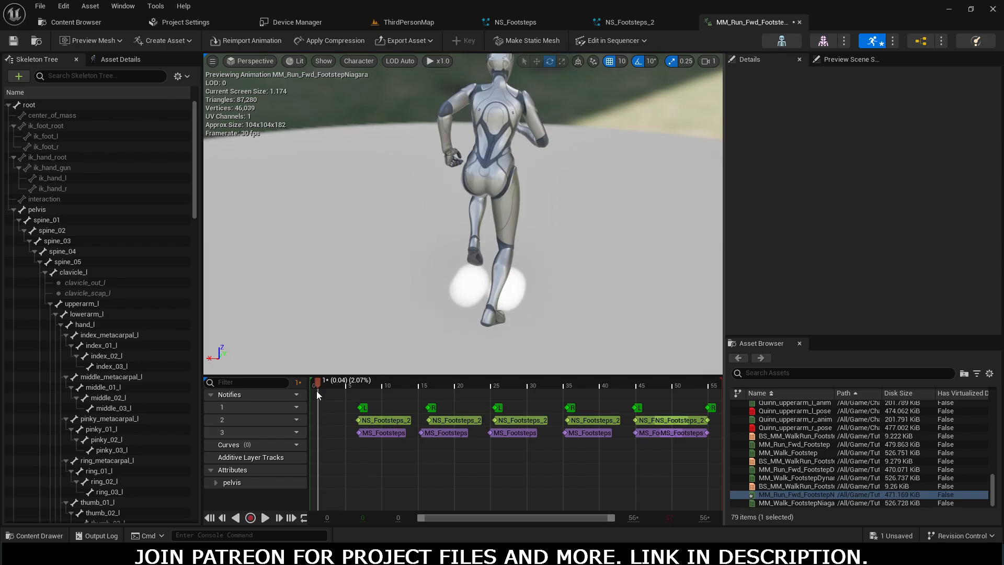
{"action": "left_click", "coordinate": [264, 518]}
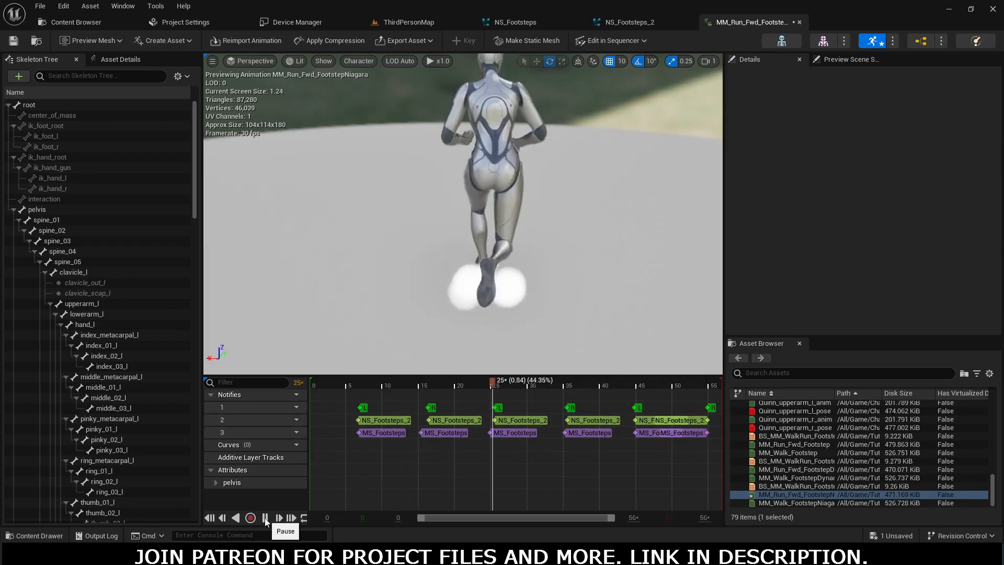
{"action": "left_click", "coordinate": [264, 518]}
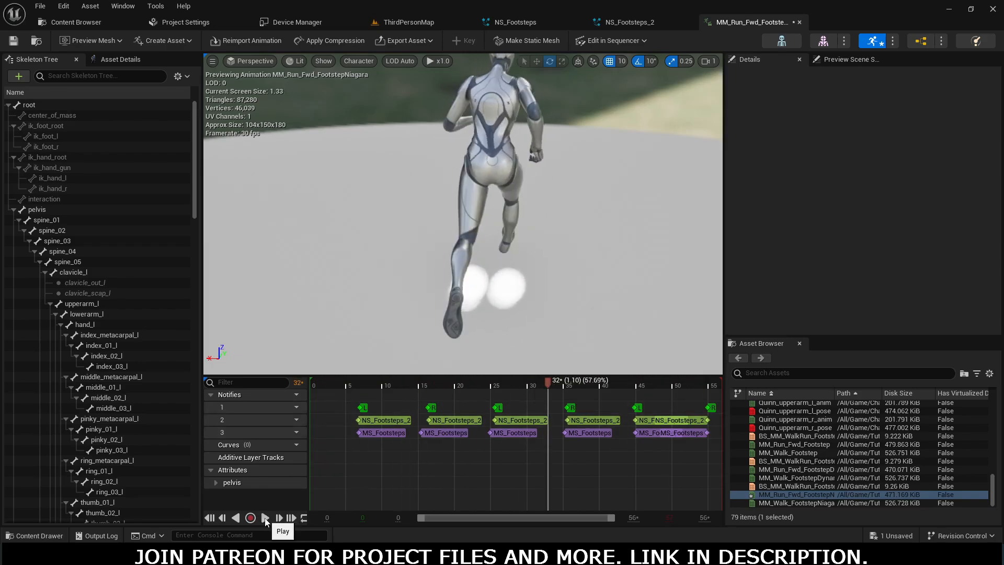
{"action": "left_click", "coordinate": [40, 6]}
{"action": "left_click", "coordinate": [61, 60]}
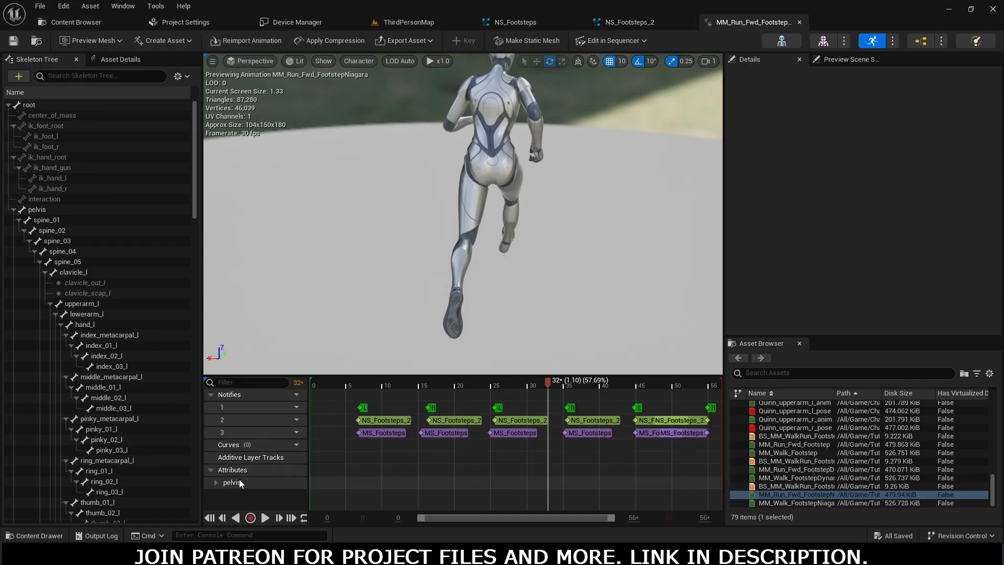
{"action": "left_click", "coordinate": [265, 518]}
{"action": "left_click", "coordinate": [264, 518]}
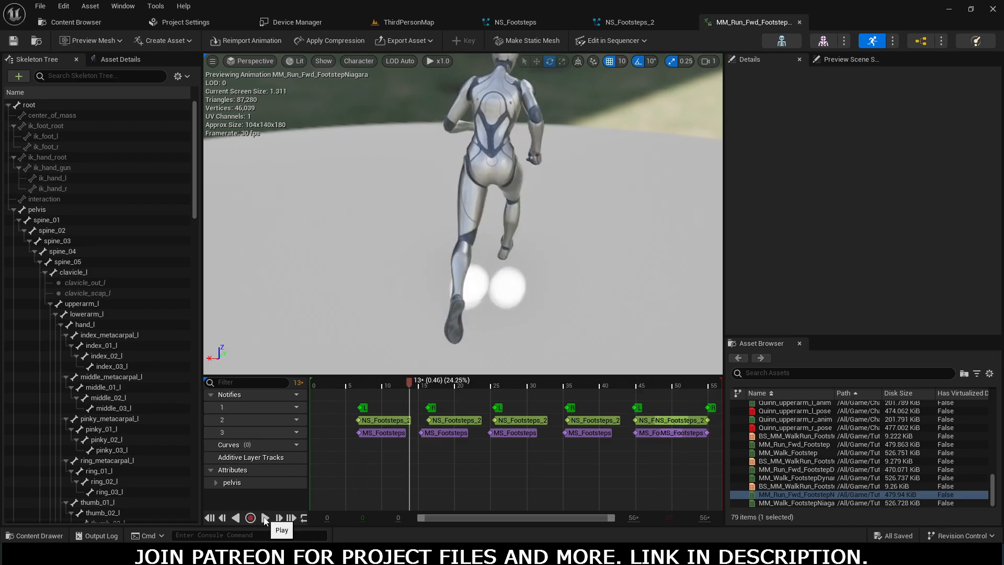
Step: Add a Color module to the Particle Update group of the Empty emitter in NS_Footsteps_2
{"action": "left_click", "coordinate": [636, 23]}
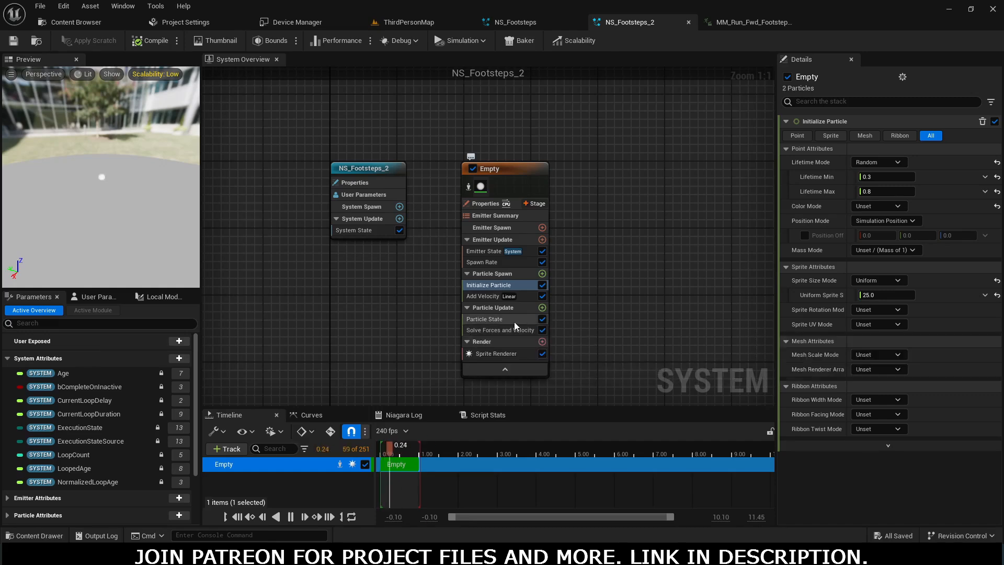
{"action": "left_click", "coordinate": [542, 308]}
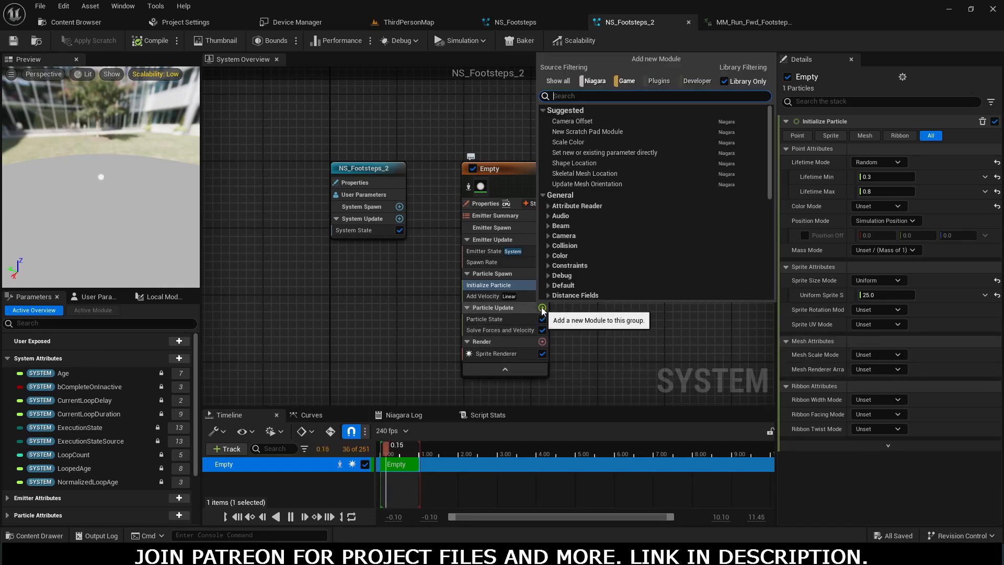
{"action": "type", "text": "color"}
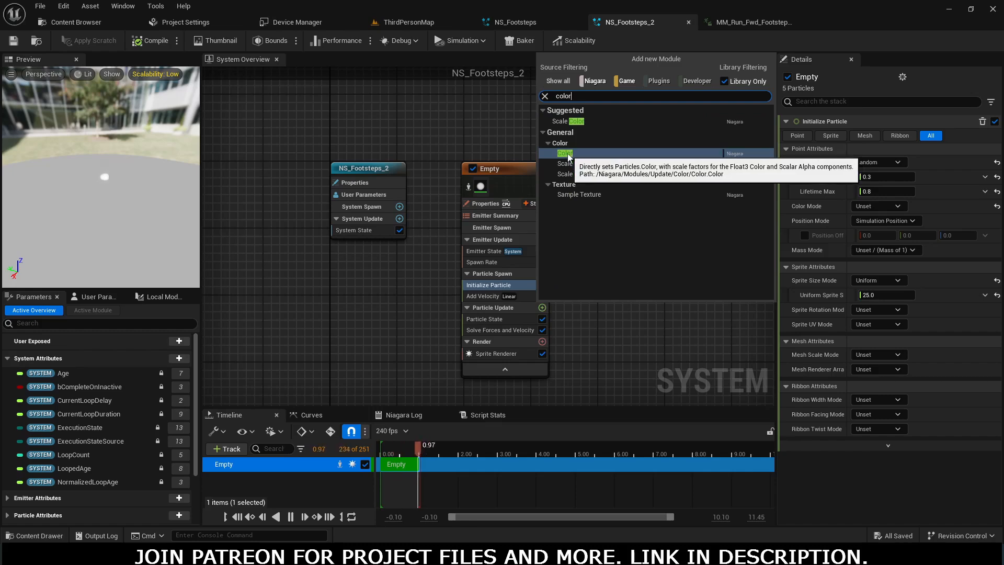
{"action": "left_click", "coordinate": [568, 154]}
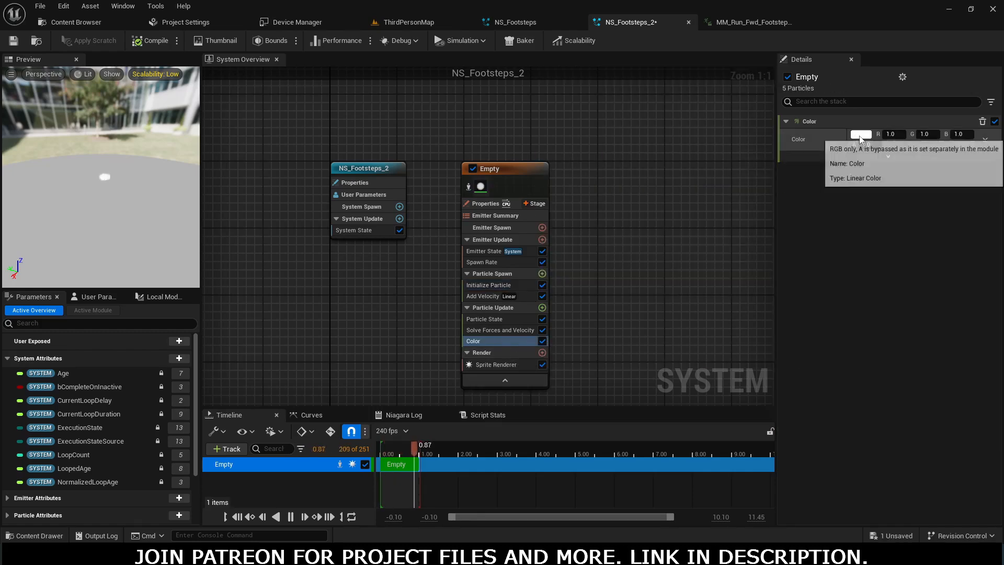
Step: Set the Color module's color to light orange, about R 1.0, G 0.513, B 0.143
{"action": "left_click", "coordinate": [861, 137]}
{"action": "left_click", "coordinate": [726, 245]}
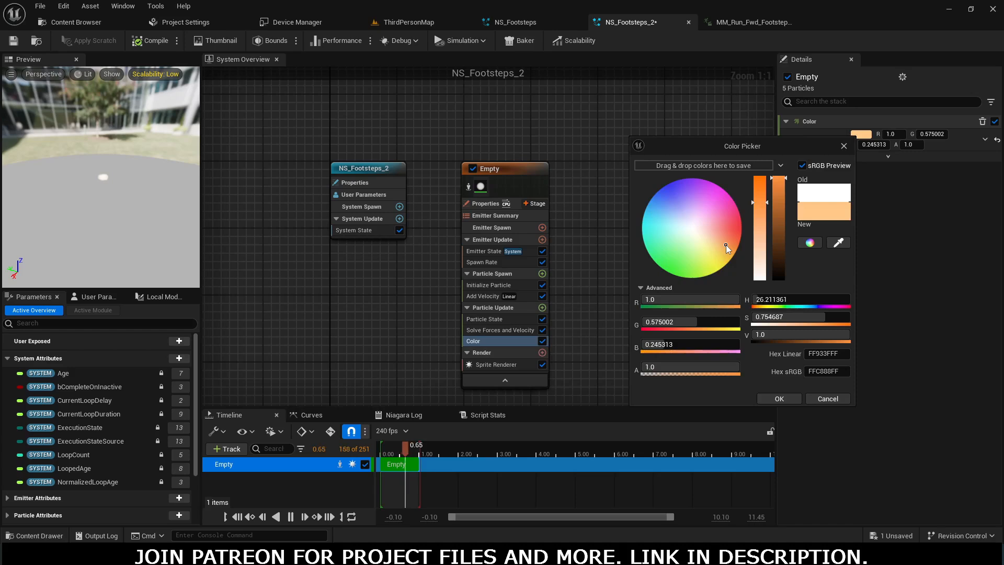
{"action": "left_click_drag", "start_coordinate": [725, 245], "coordinate": [731, 246]}
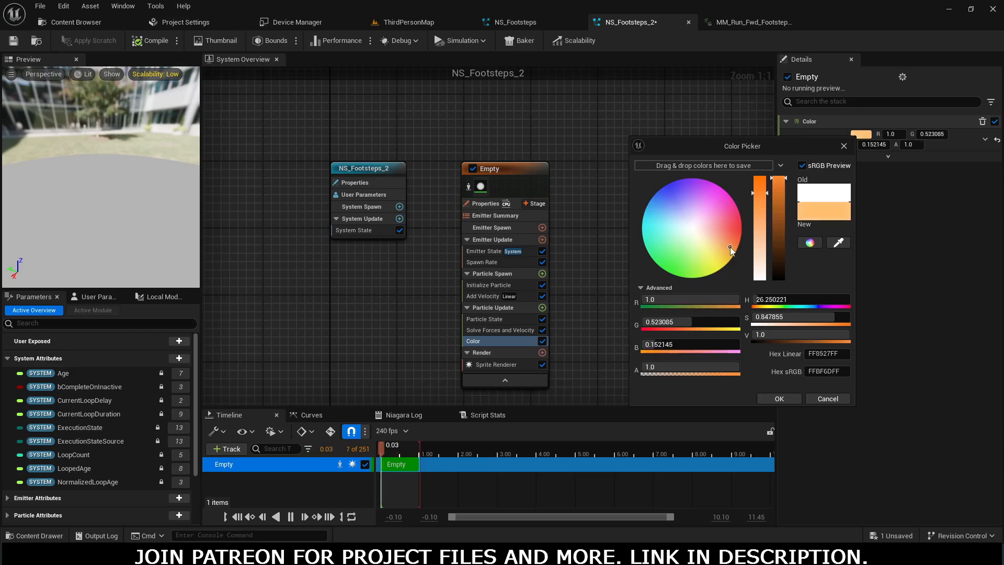
{"action": "left_click", "coordinate": [779, 399]}
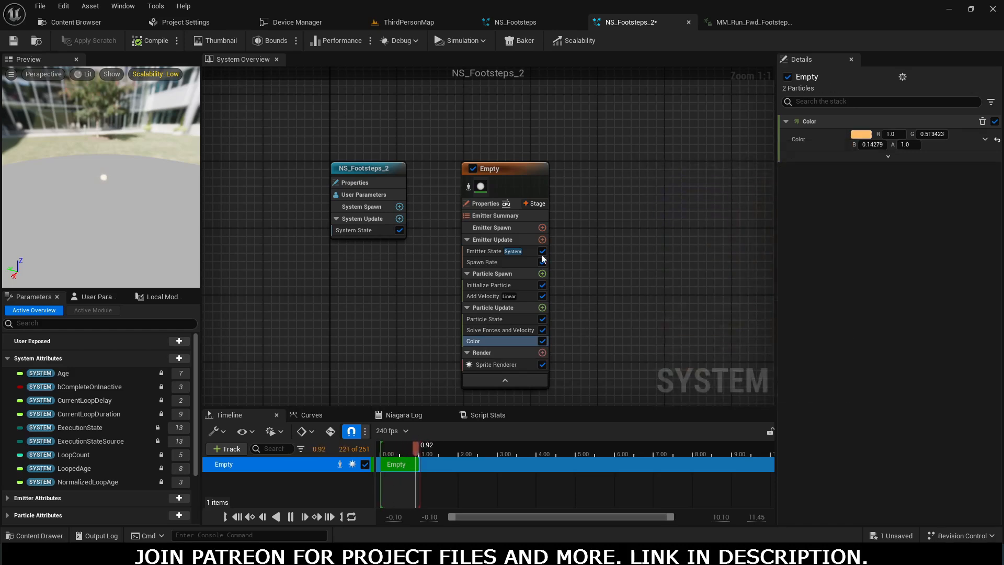
Step: Play back the run animation to check the recolored footstep particles, and pause it
{"action": "left_click", "coordinate": [755, 22]}
{"action": "left_click", "coordinate": [265, 518]}
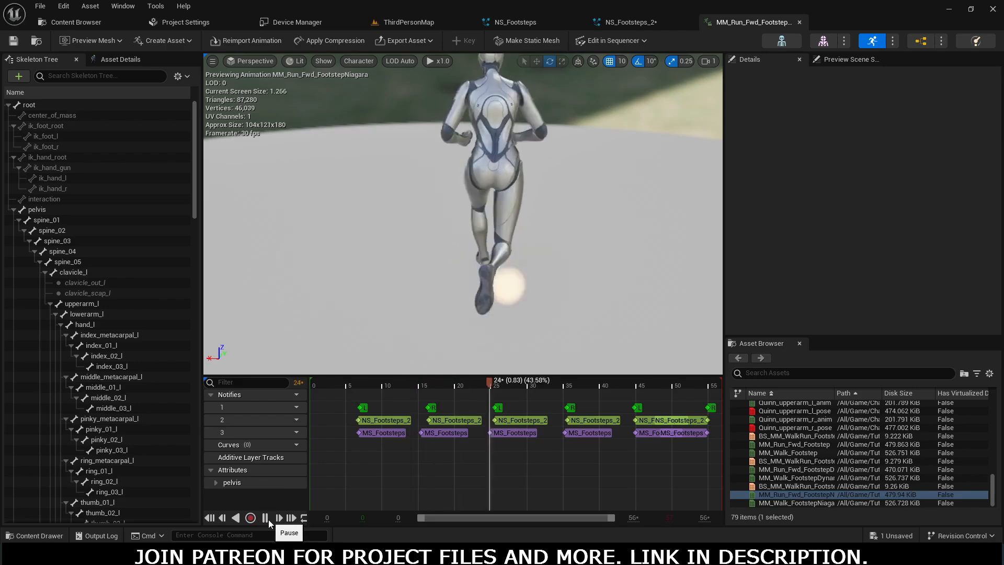
{"action": "left_click", "coordinate": [265, 517]}
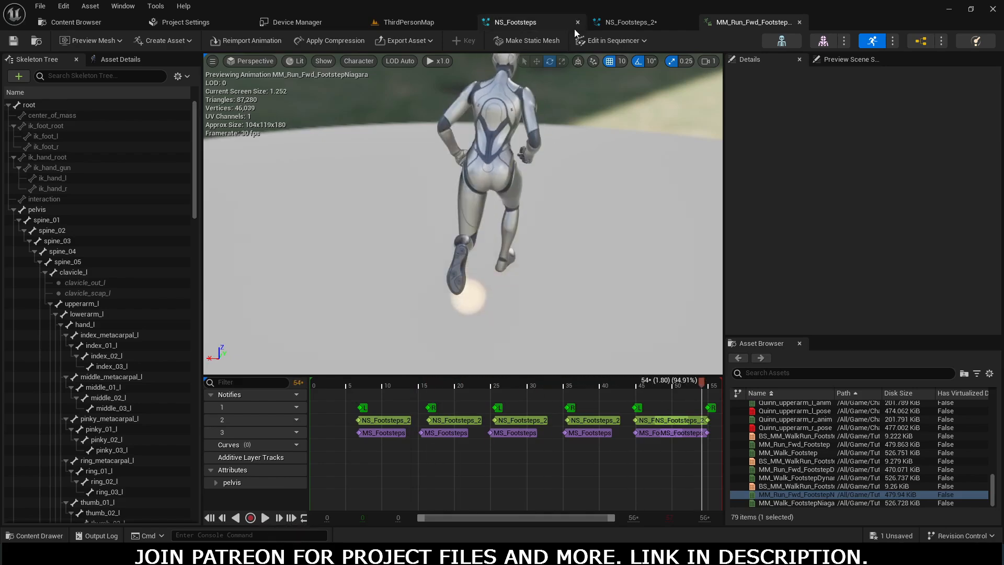
Step: Save all changes and play-test ThirdPersonMap, running the character around the level to check the footstep particles
{"action": "left_click", "coordinate": [408, 22]}
{"action": "left_click", "coordinate": [116, 118]}
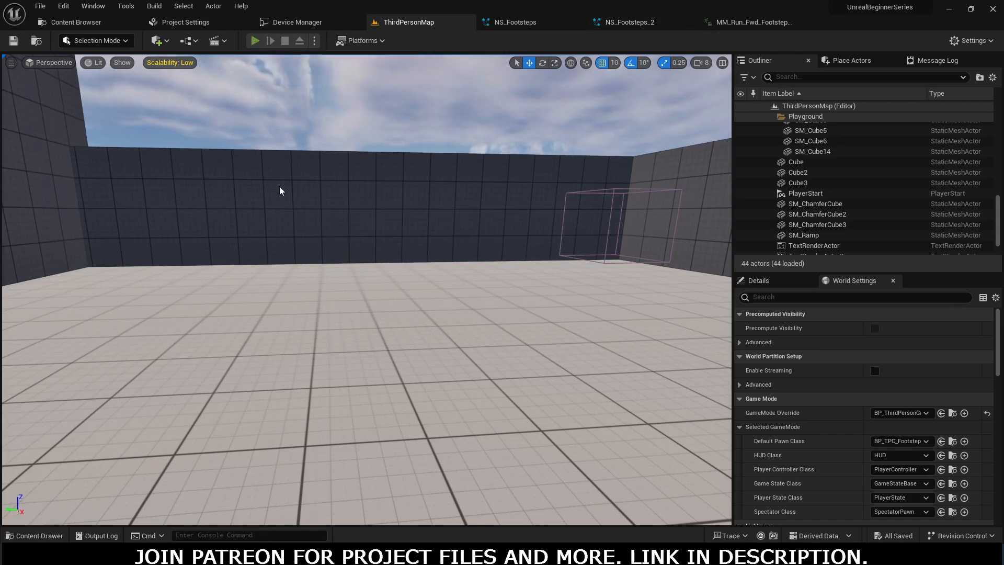
{"action": "key", "text": "w"}
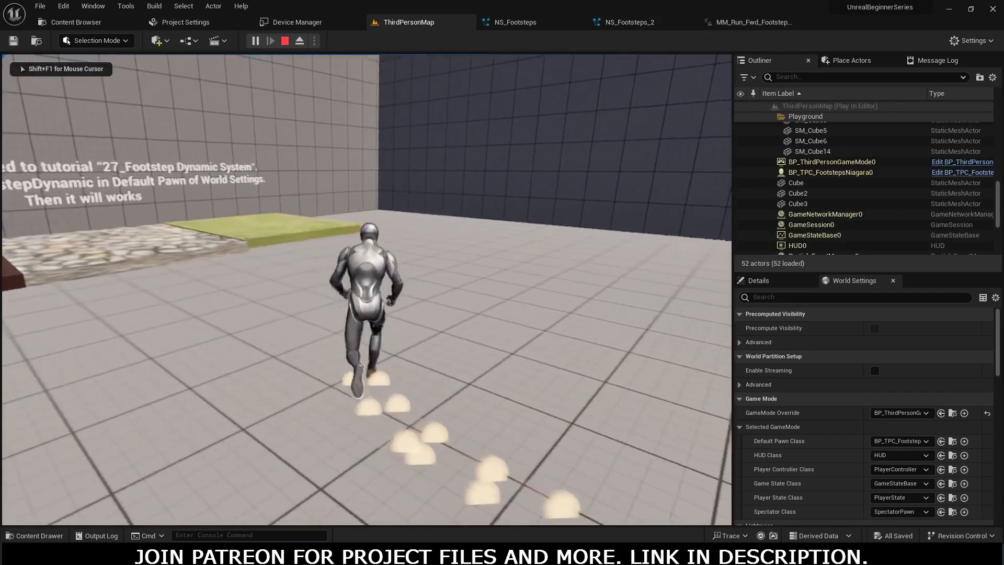
{"action": "key", "text": "w"}
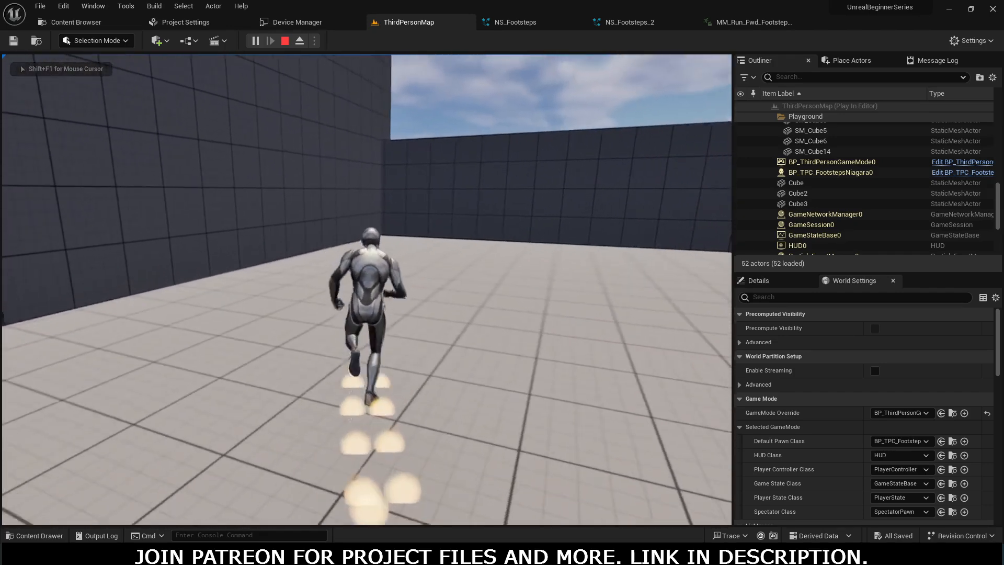
{"action": "key", "text": "w"}
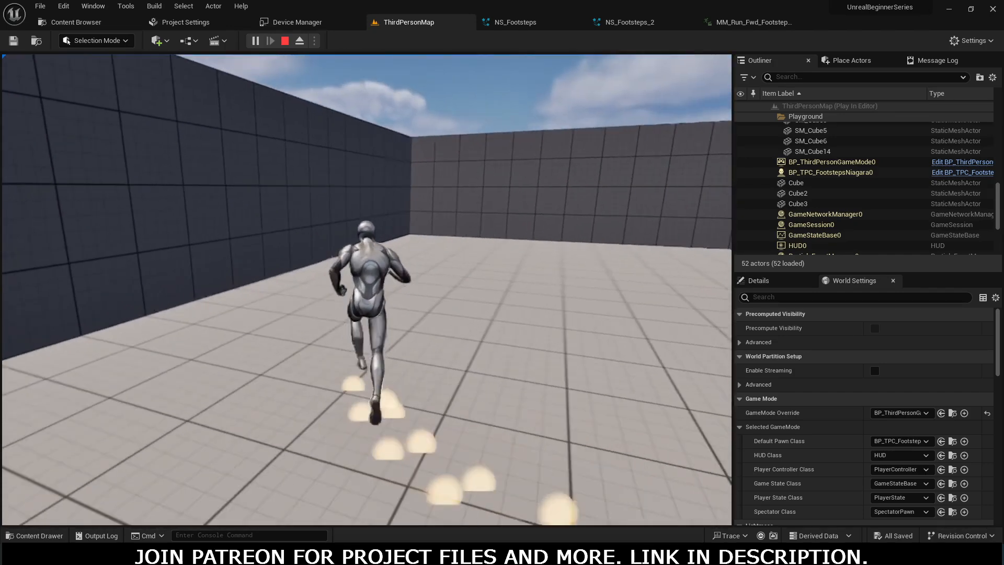
{"action": "key", "text": "w"}
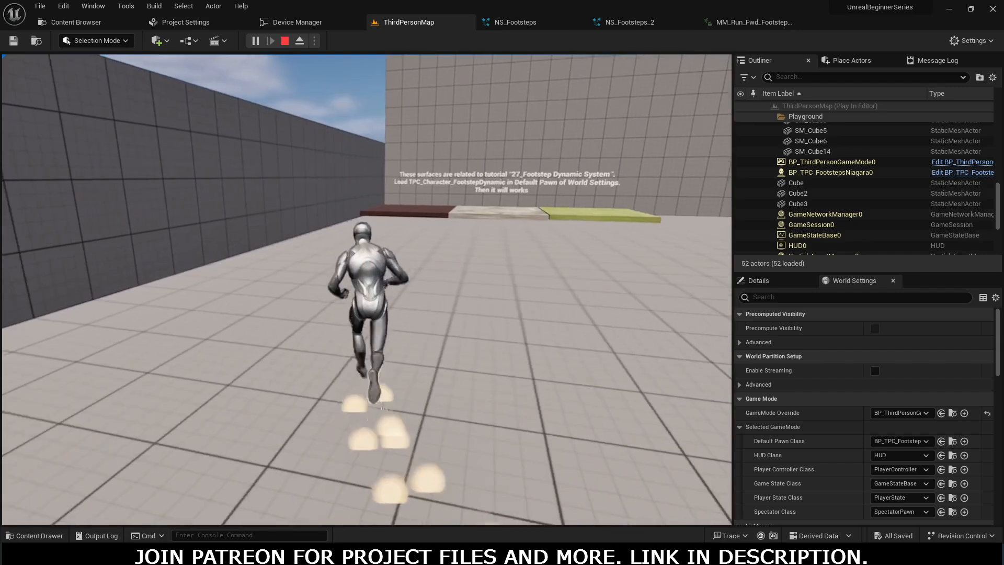
{"action": "key", "text": "w"}
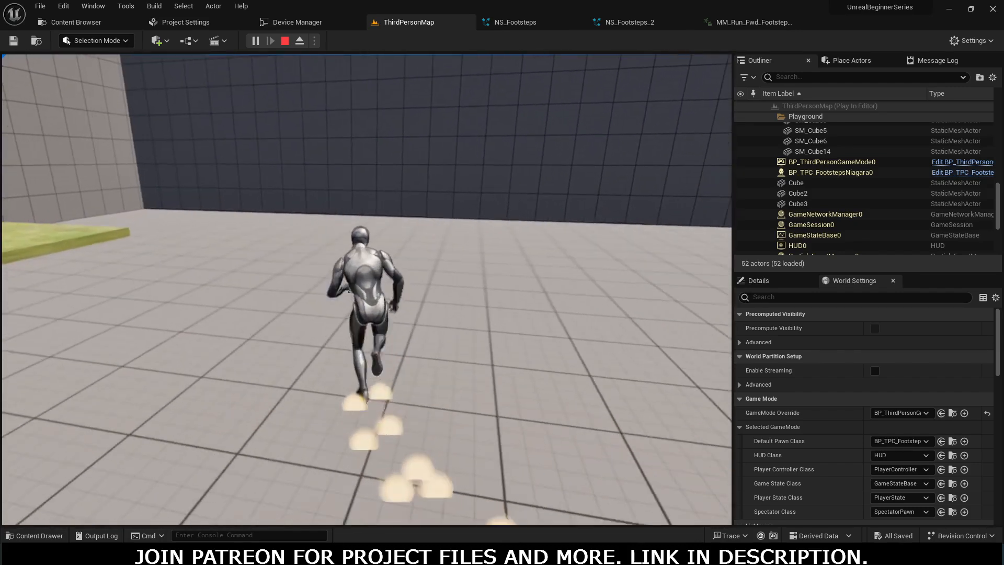
{"action": "key", "text": "w"}
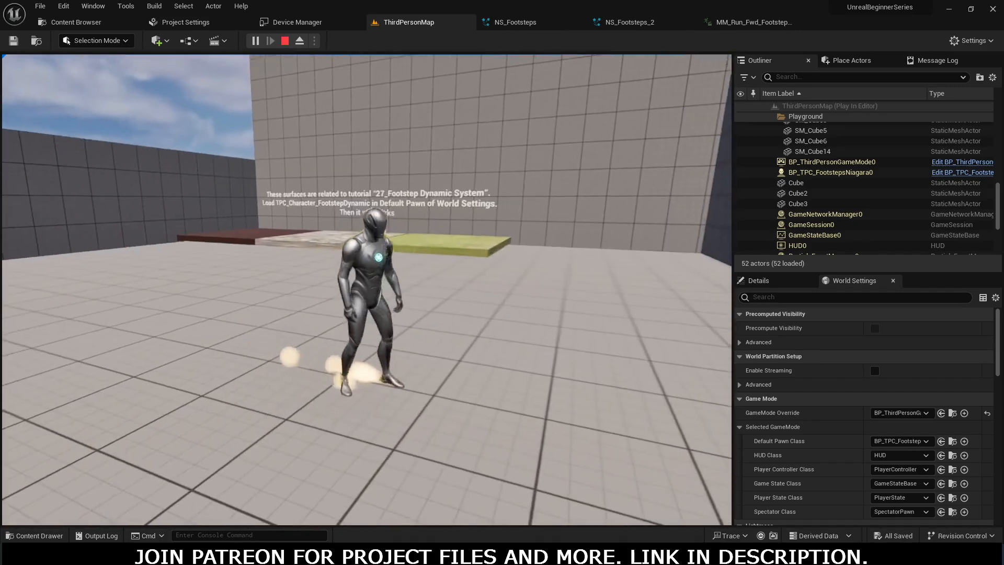